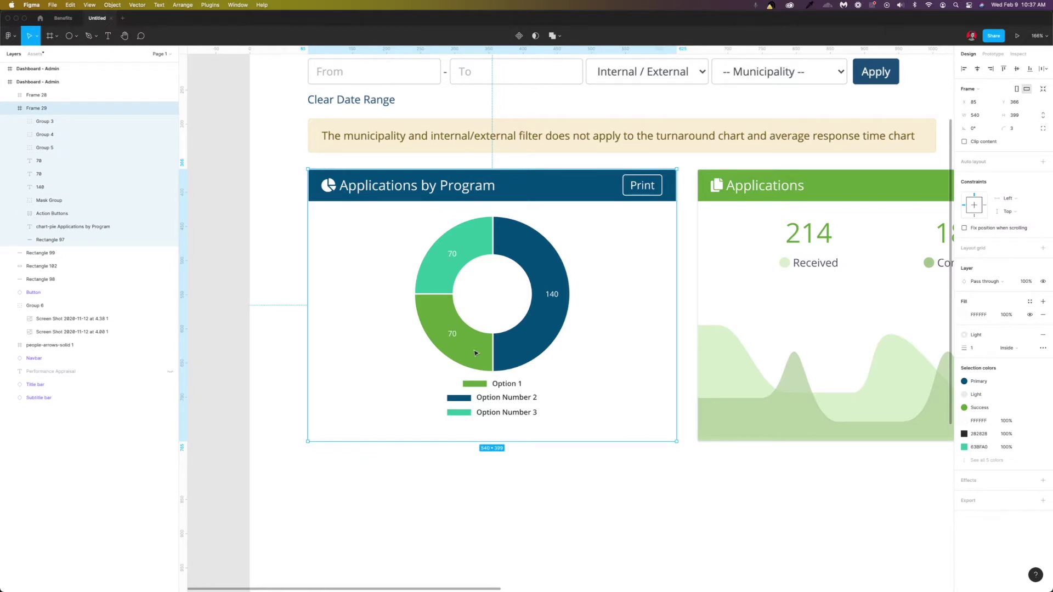
Examine how the donut chart's coloured segments are built inside the mask group of the Applications by Program card
double_click(486, 353)
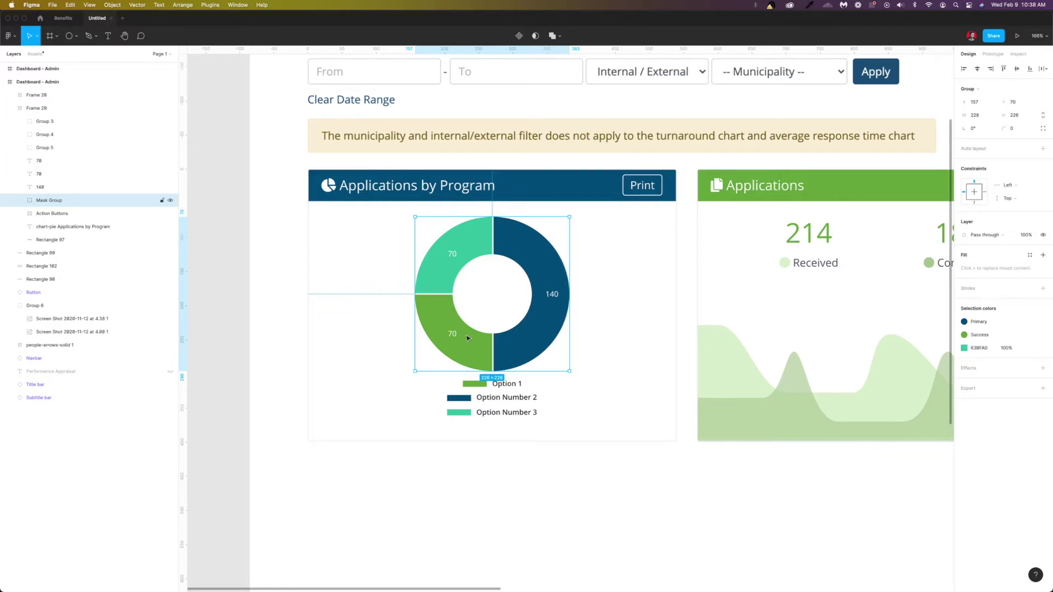
double_click(479, 352)
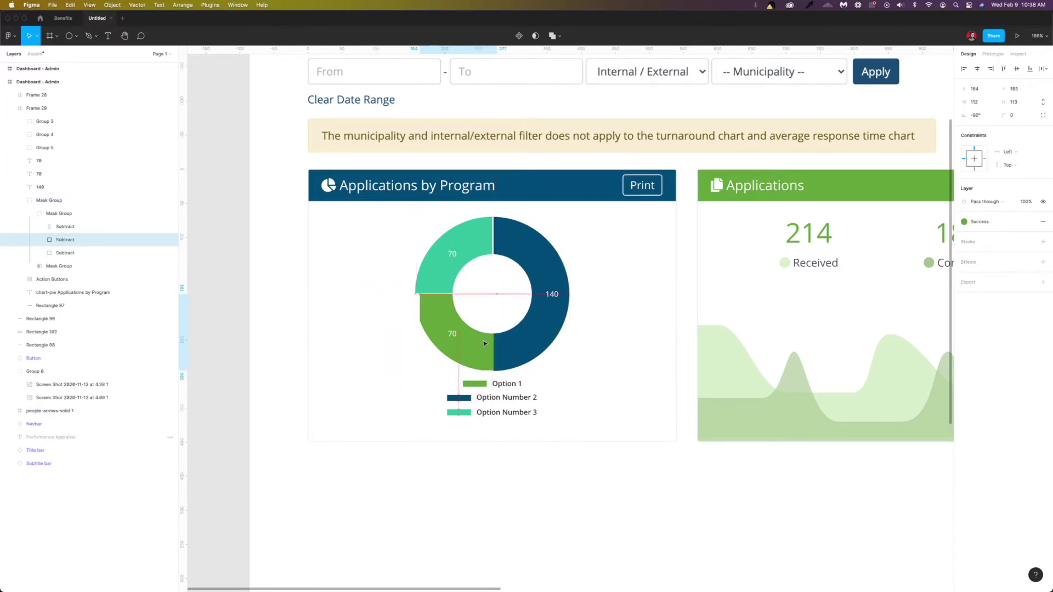
left_click(443, 275)
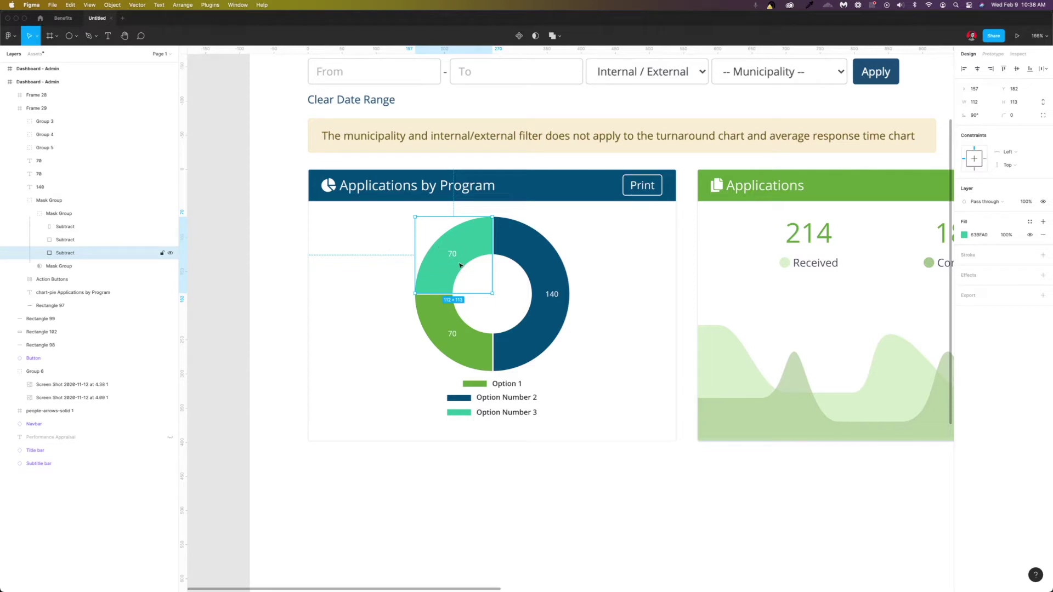
left_click(408, 293)
left_click(444, 284)
double_click(444, 284)
double_click(444, 284)
mouse_move(455, 291)
left_mouse_down()
mouse_move(456, 321)
mouse_move(461, 264)
mouse_move(460, 294)
left_mouse_up()
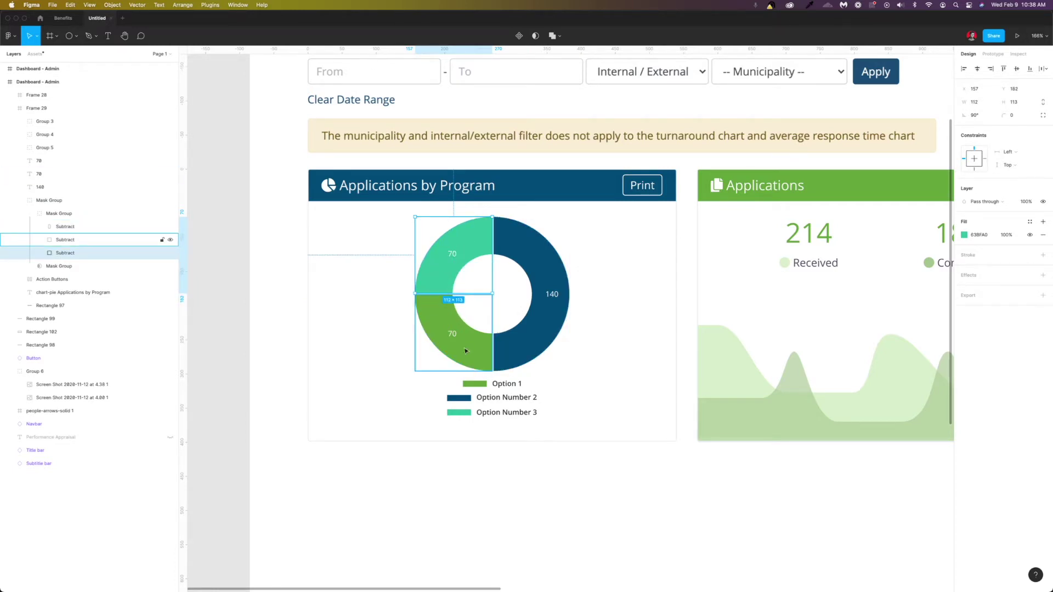
left_click(514, 346)
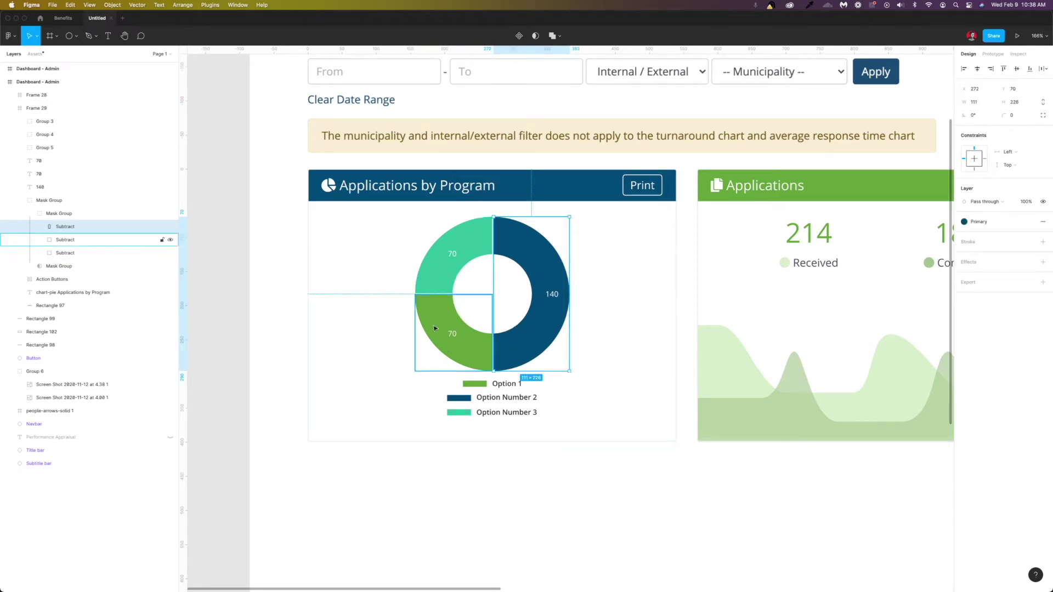
left_click(465, 283)
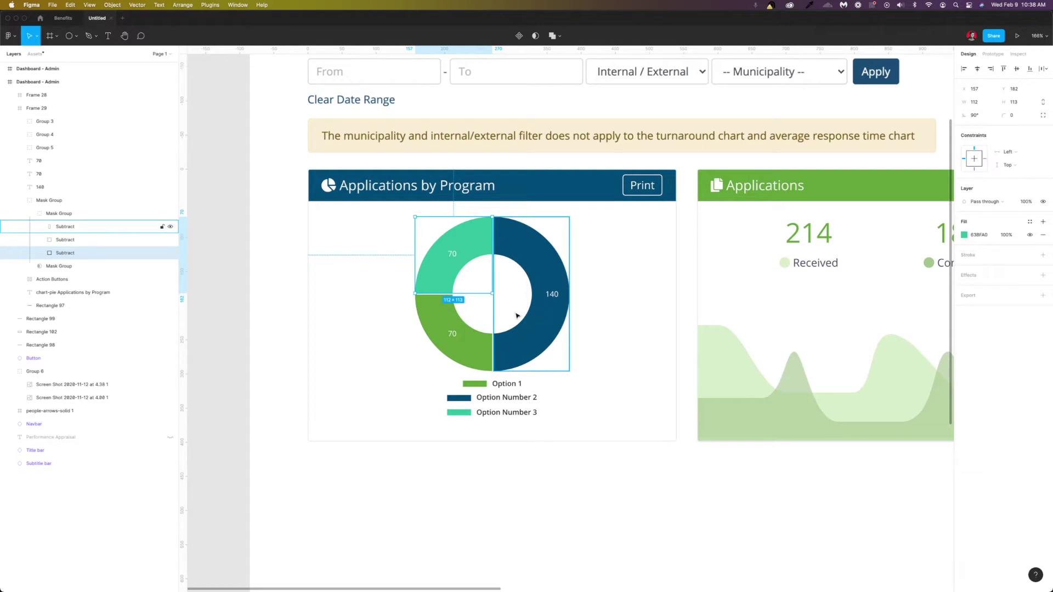
Try to reshape the donut's navy 140 segment by shortening it, and undo the change
left_click(536, 230)
left_click_drag(536, 230, 540, 283)
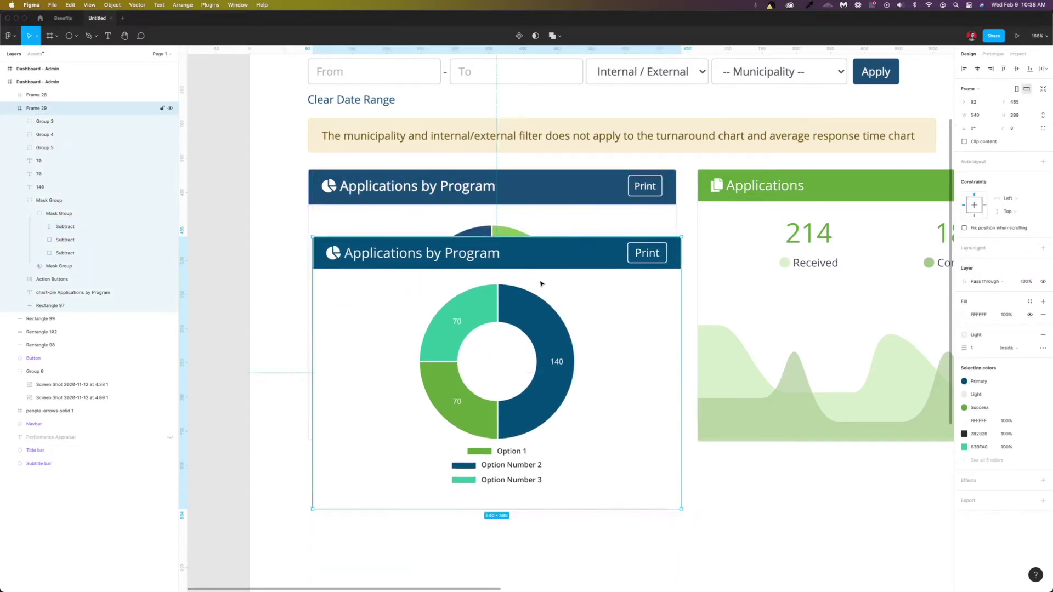
key("super+z")
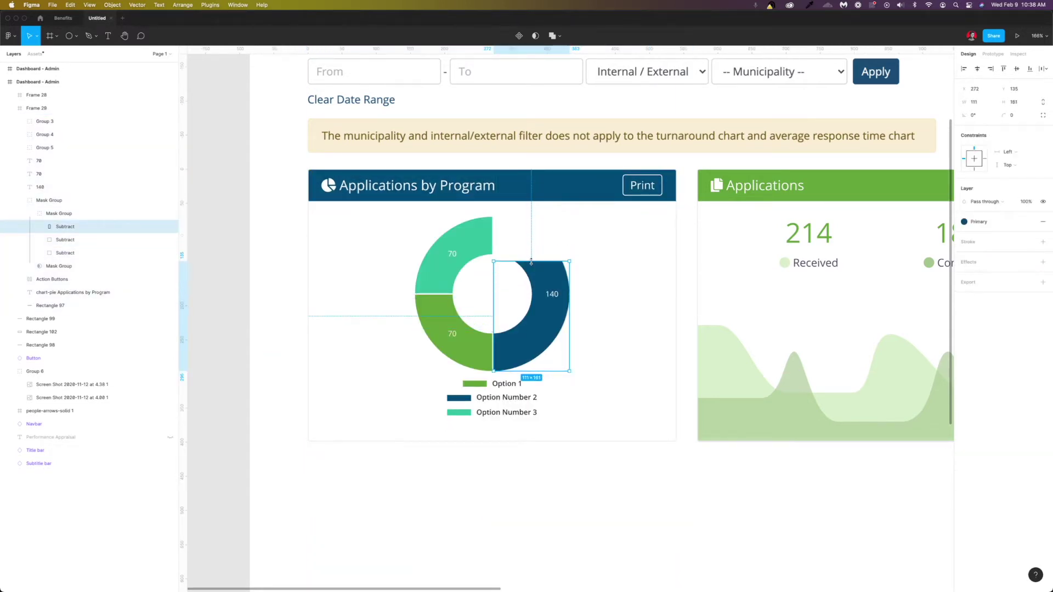
key("Escape")
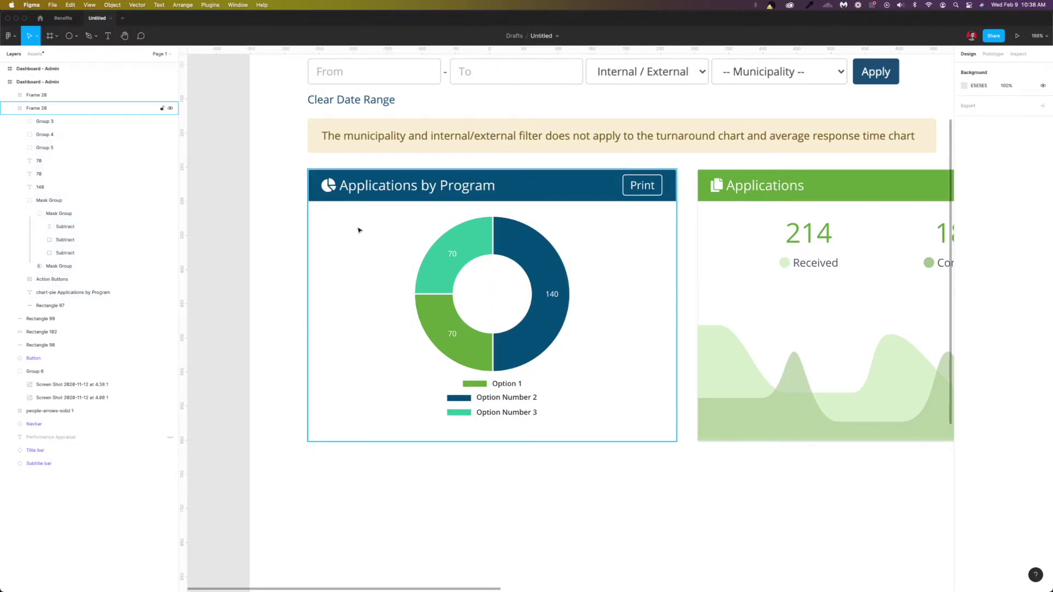
Duplicate the Applications by Program card and place the copy directly below the original
left_click(358, 231)
key("super+d")
left_click_drag(477, 204, 477, 503)
scroll(477, 498, "down", 5)
scroll(477, 498, "down", 5)
left_click(291, 427)
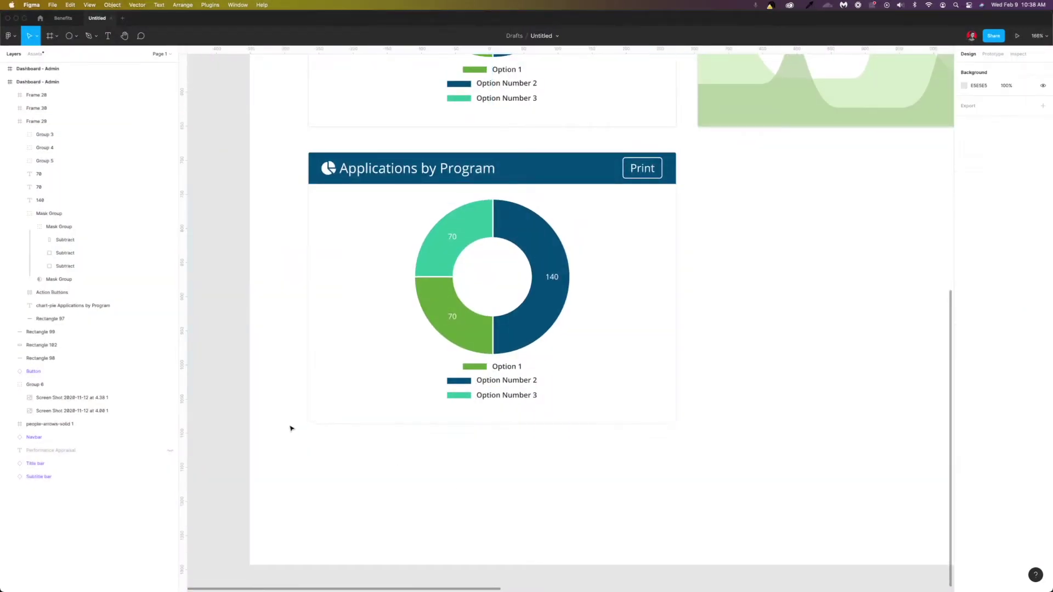
Draw a circle about 230 × 230 and position it over the donut chart in the duplicated card
key("o")
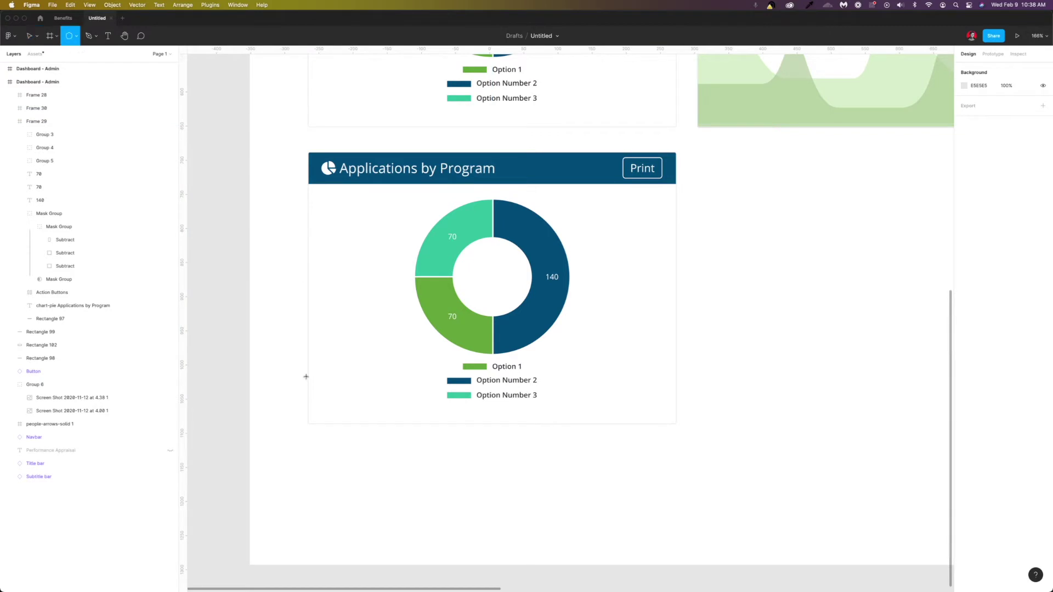
left_click(78, 39)
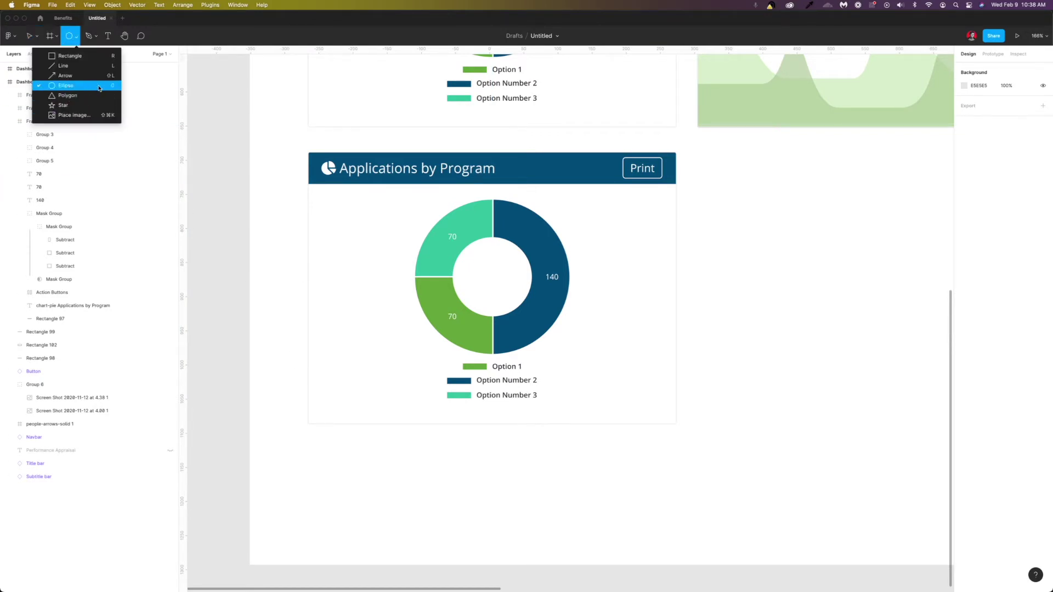
left_click(77, 41)
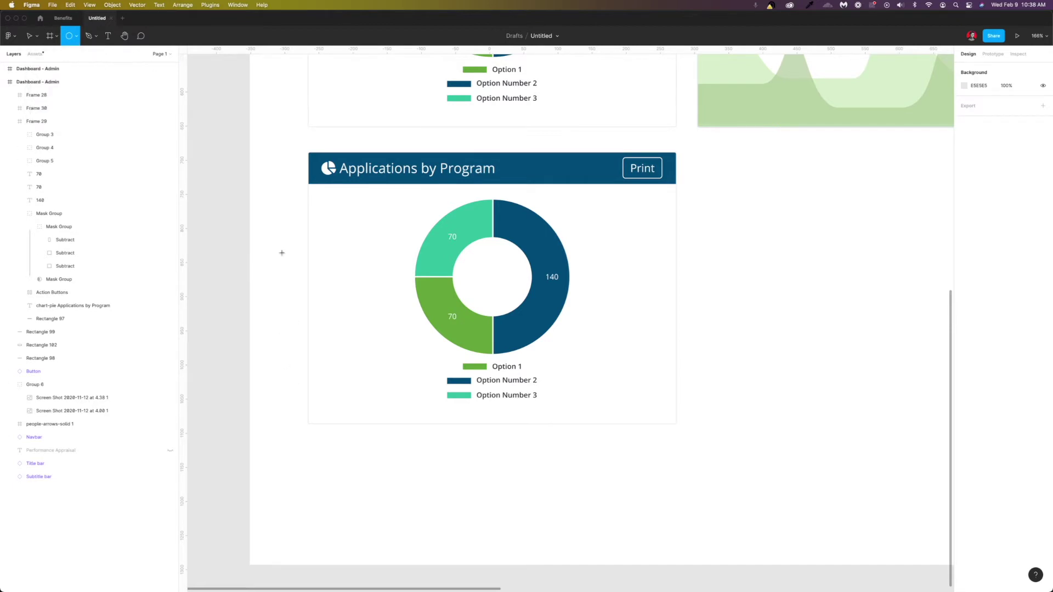
mouse_move(280, 246)
left_mouse_down()
mouse_move(423, 371)
mouse_move(431, 397)
left_mouse_up()
left_click_drag(373, 354, 503, 305)
left_click_drag(561, 350, 569, 356)
left_click_drag(527, 317, 524, 298)
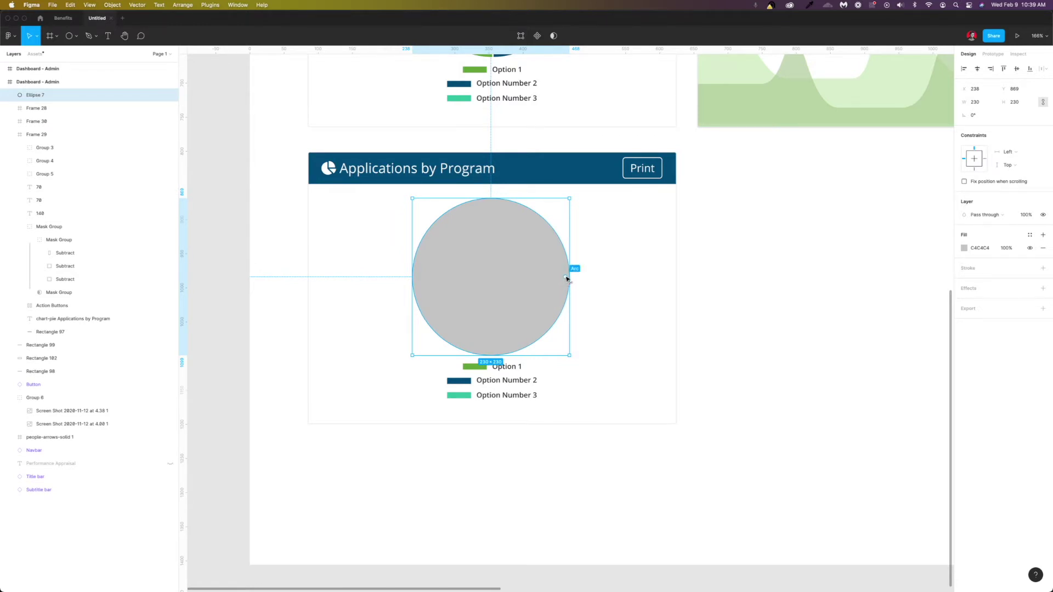
Reshape the circle into a half ring with a 90° rotation, a -50% sweep and a 50% ratio
left_click_drag(566, 278, 497, 217)
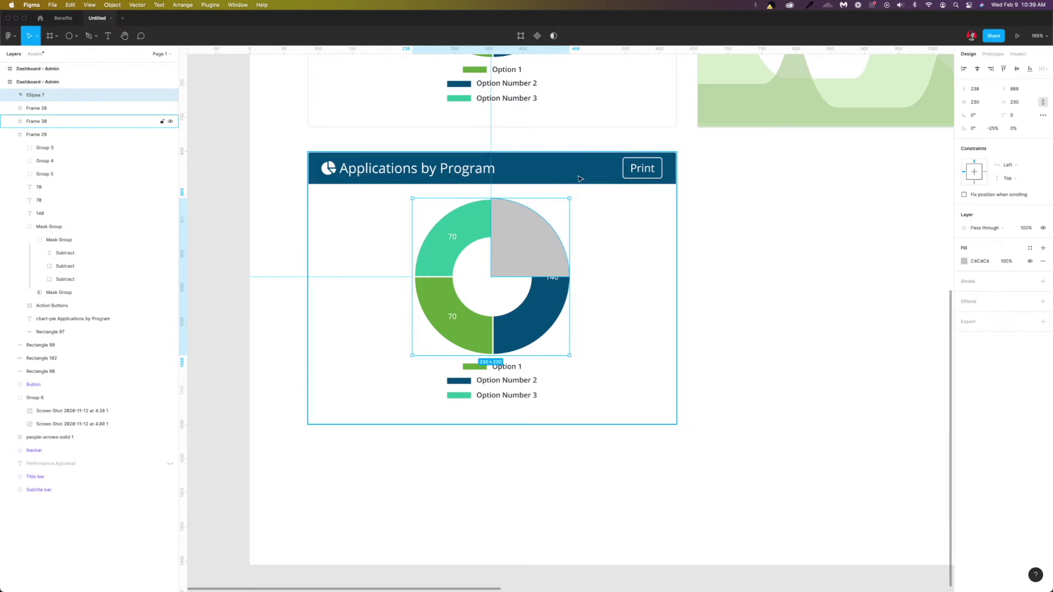
left_click_drag(570, 196, 429, 219)
left_click_drag(451, 278, 492, 323)
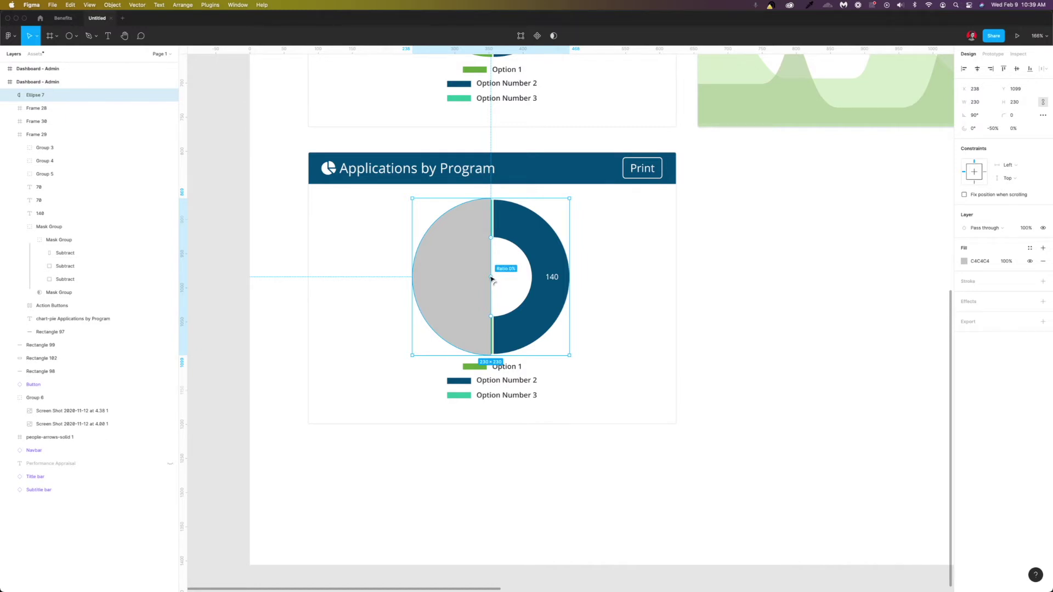
left_click_drag(492, 280, 491, 317)
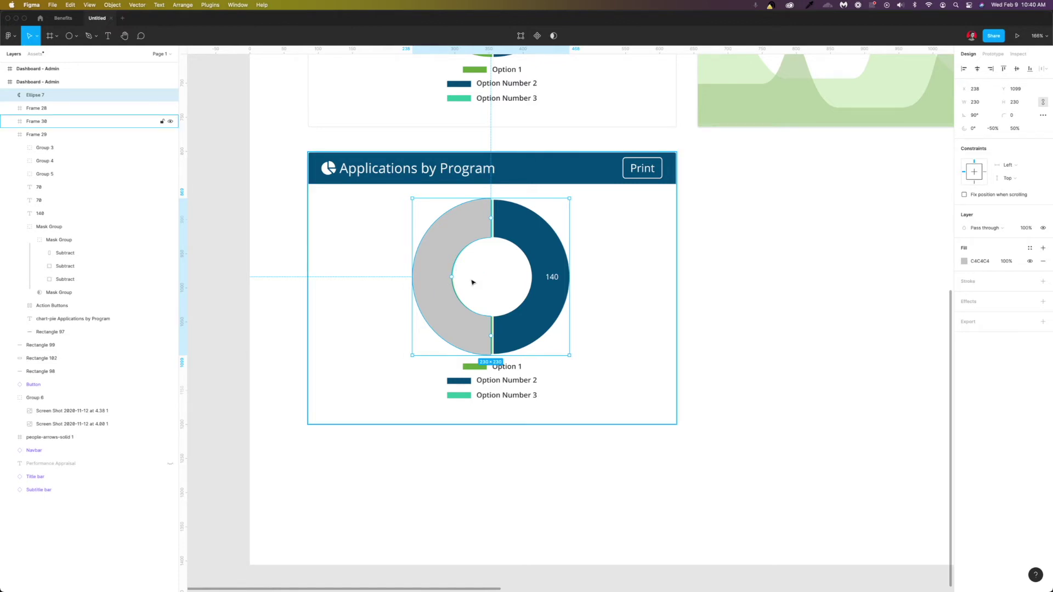
Fill the half ring with navy sampled from the chart and flip it horizontally onto the 140 segment
key("i")
left_click(541, 231)
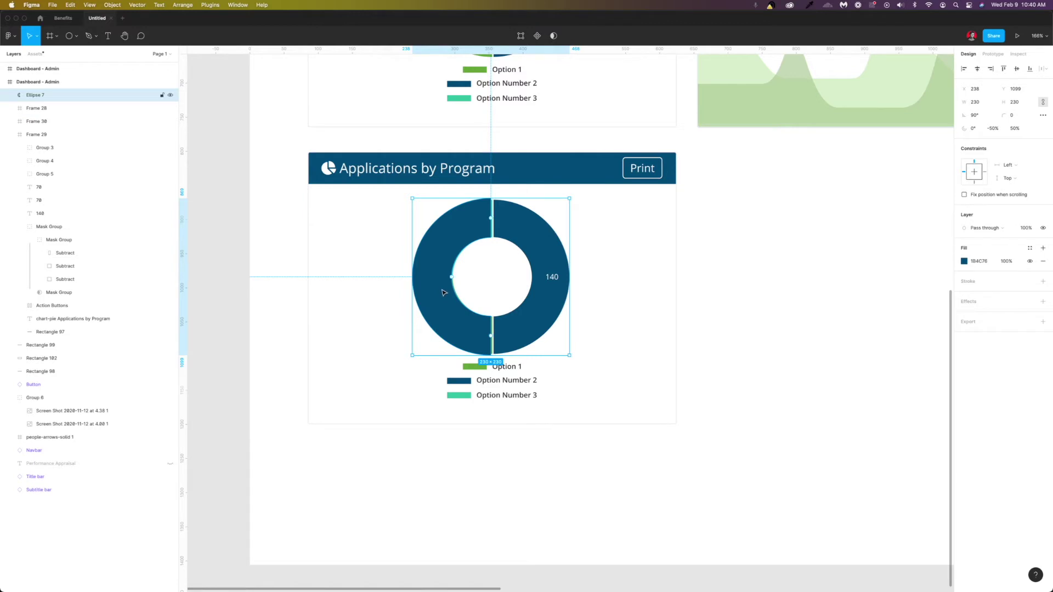
key("shift+v")
right_click(457, 233)
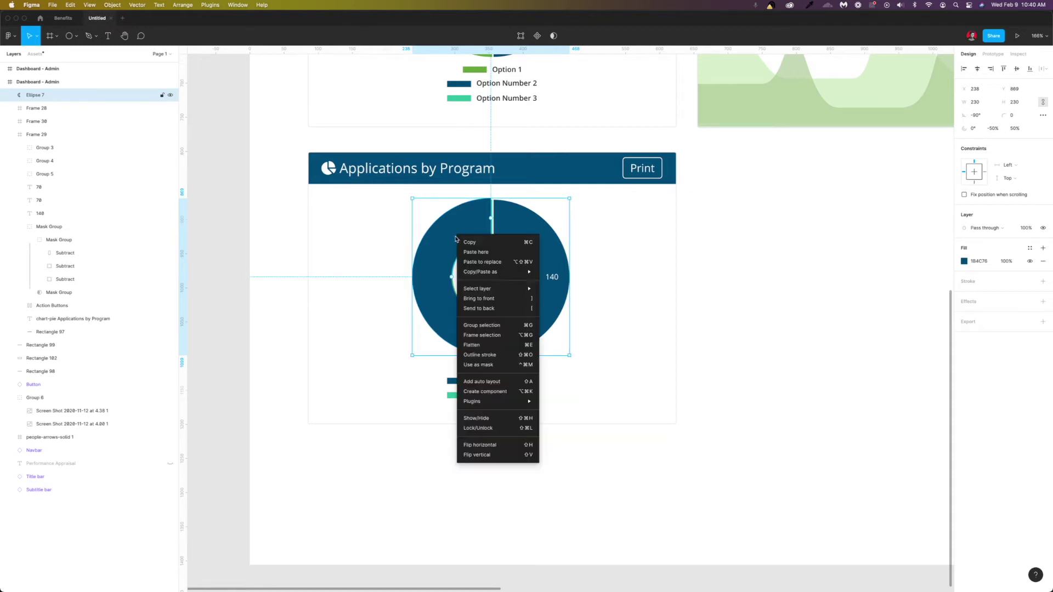
left_click(486, 455)
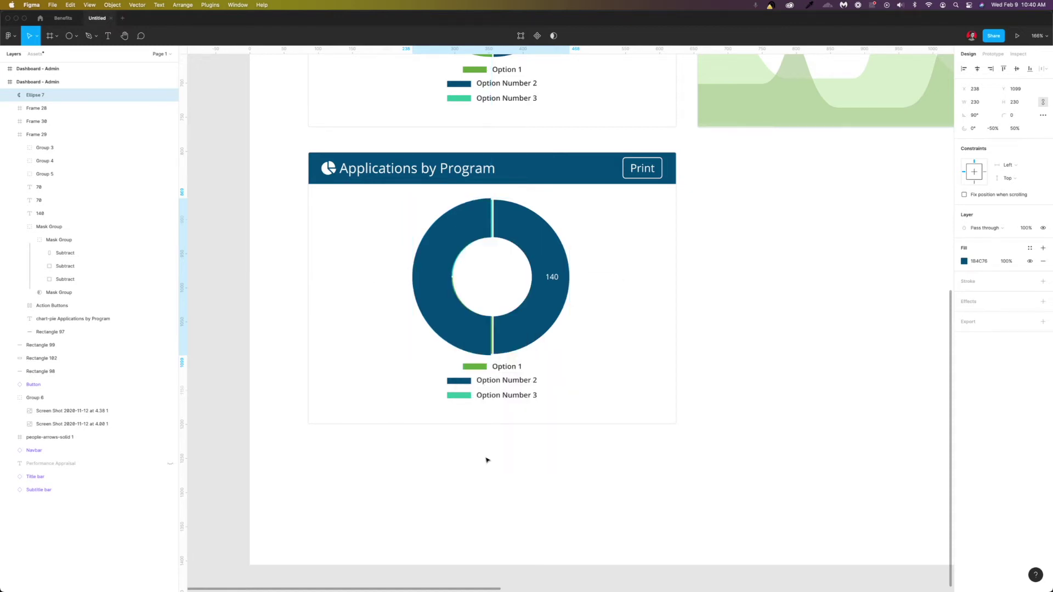
right_click(450, 305)
left_click(484, 516)
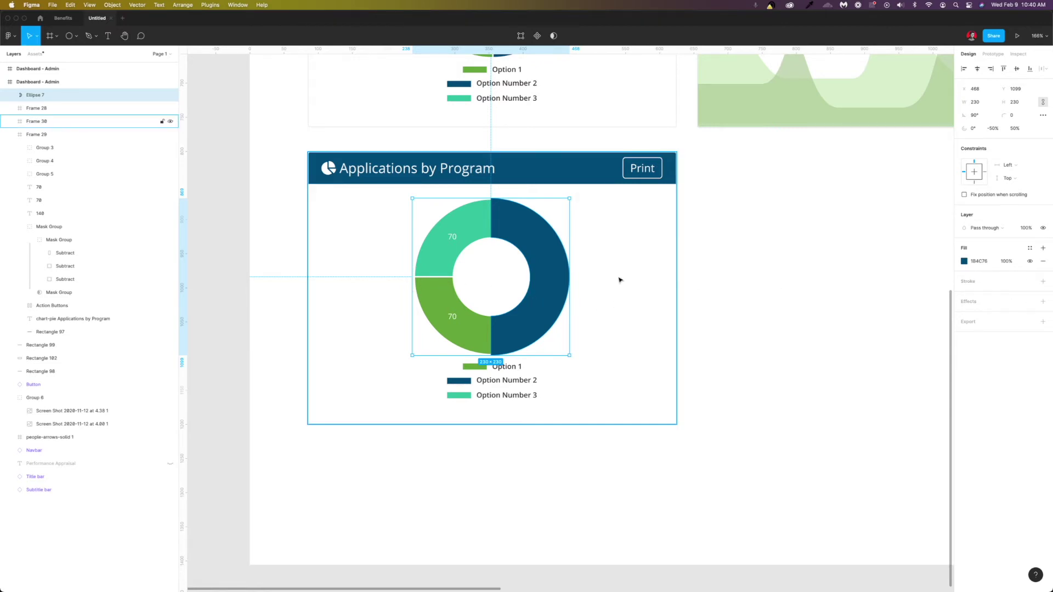
Add a 1 px inside stroke in FFFFFF to the navy half ring
left_click(1043, 282)
left_click(978, 295)
type("FFFFFF")
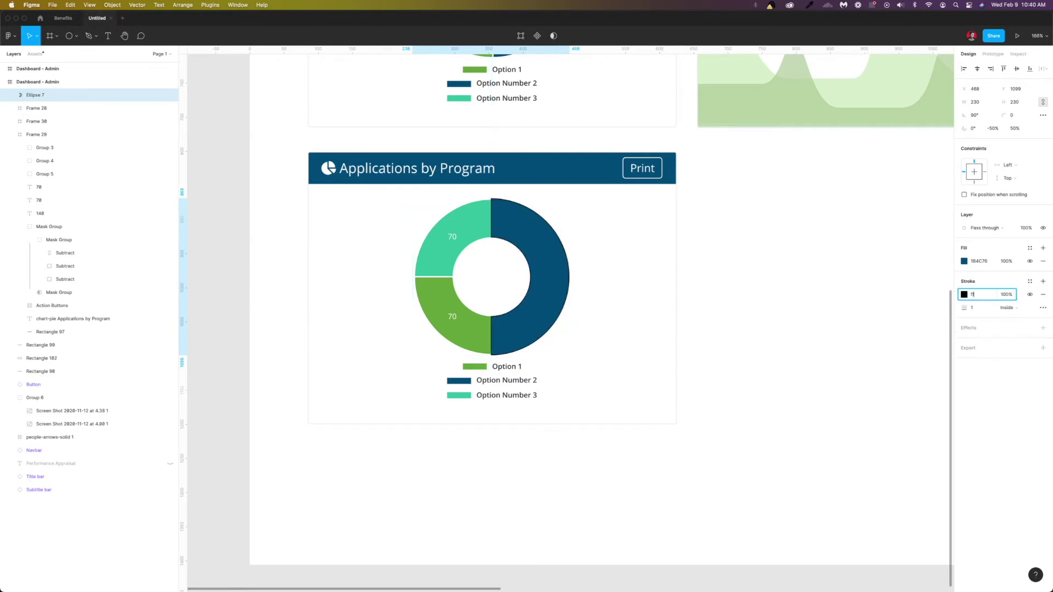
key("Return")
left_click(712, 316)
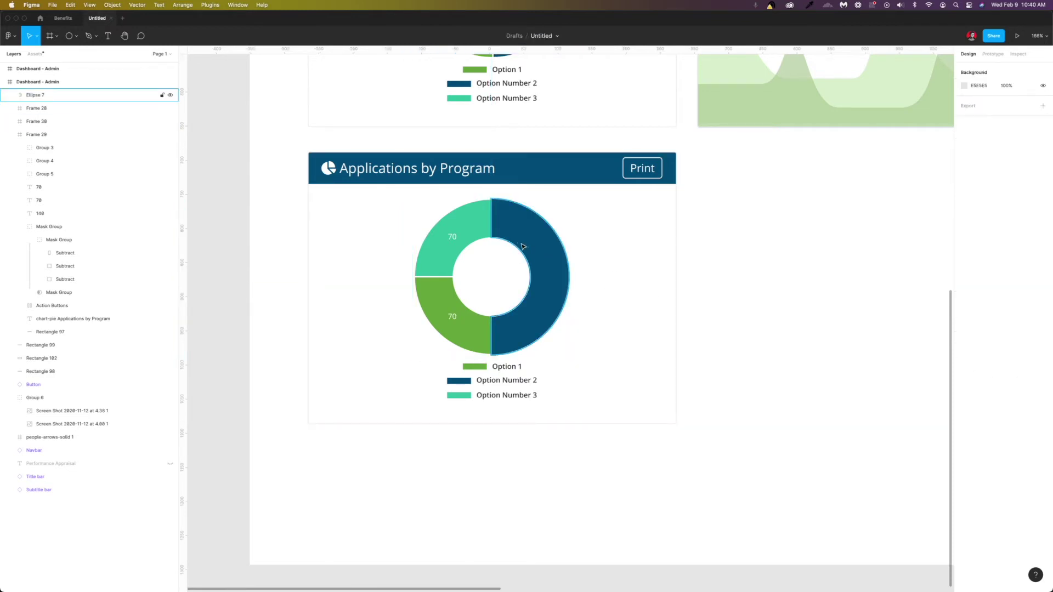
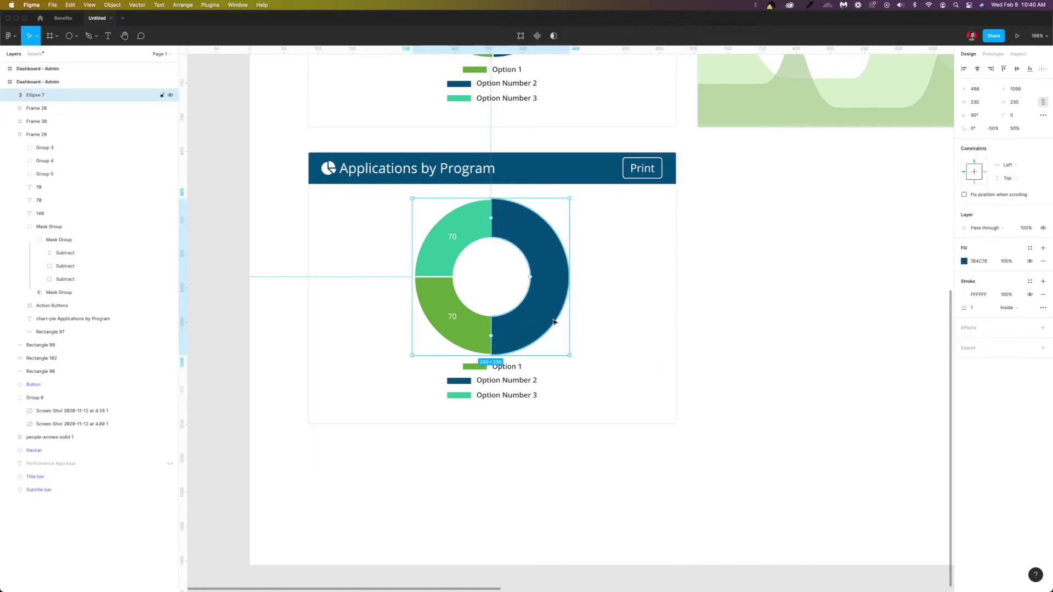
Duplicate the navy half ring, extending the copy's sweep to -75% and sending it behind the original
right_click(546, 317)
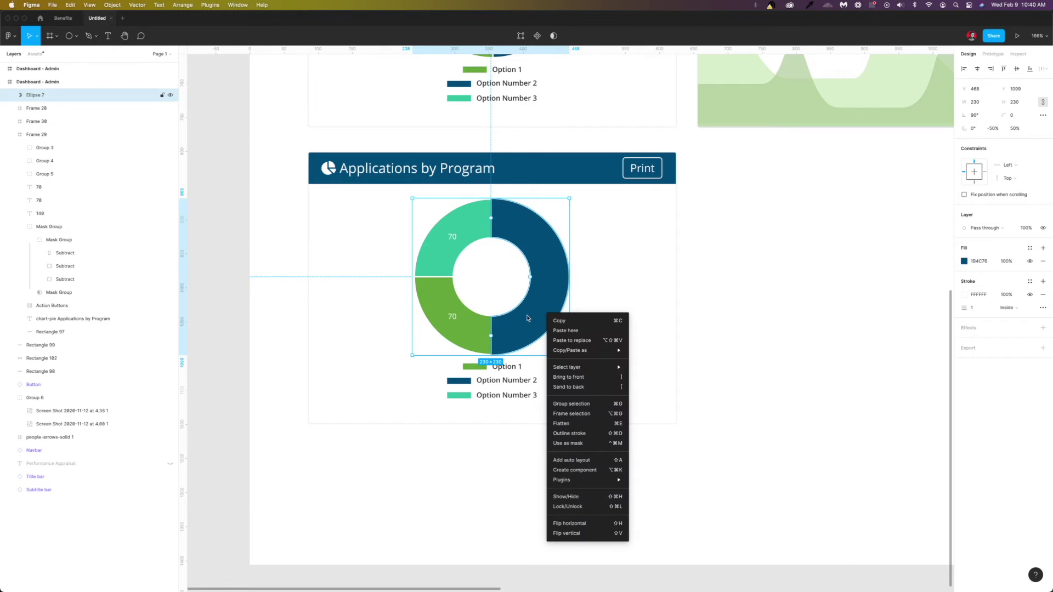
left_click(521, 321)
key("super+d")
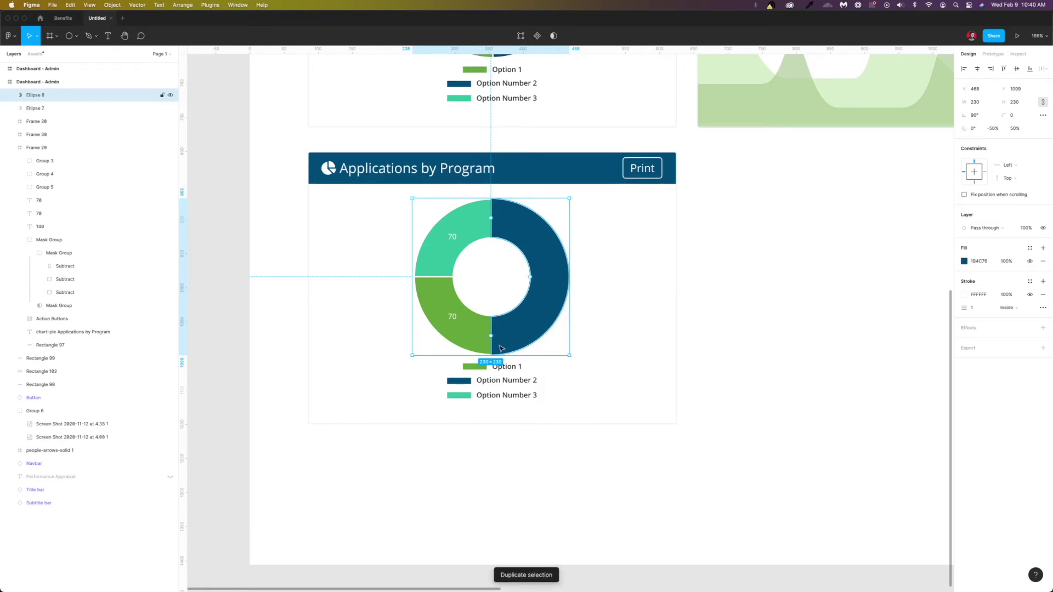
left_click_drag(491, 336, 439, 281)
key("super+bracketleft")
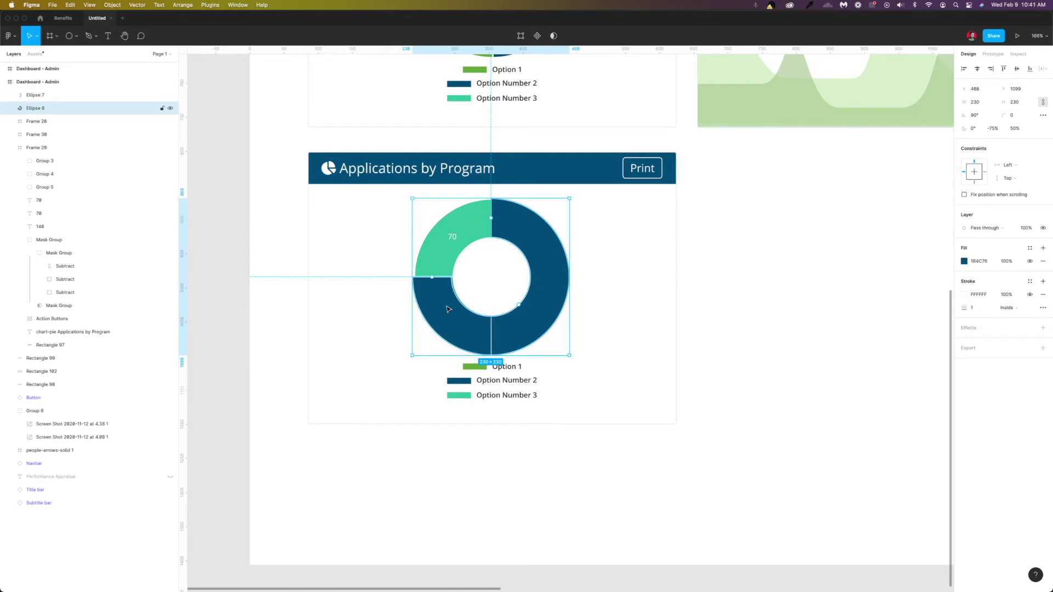
Fill the -75% ring copy with the green sampled from the Option 1 legend swatch, keeping its position
key("shift+Down")
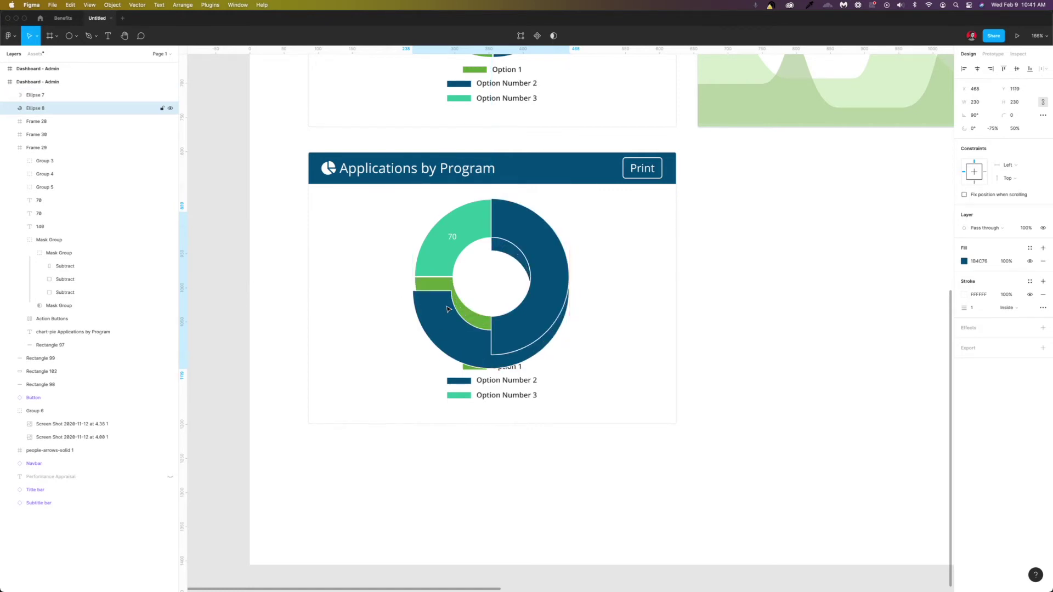
key("shift+Up")
key("i")
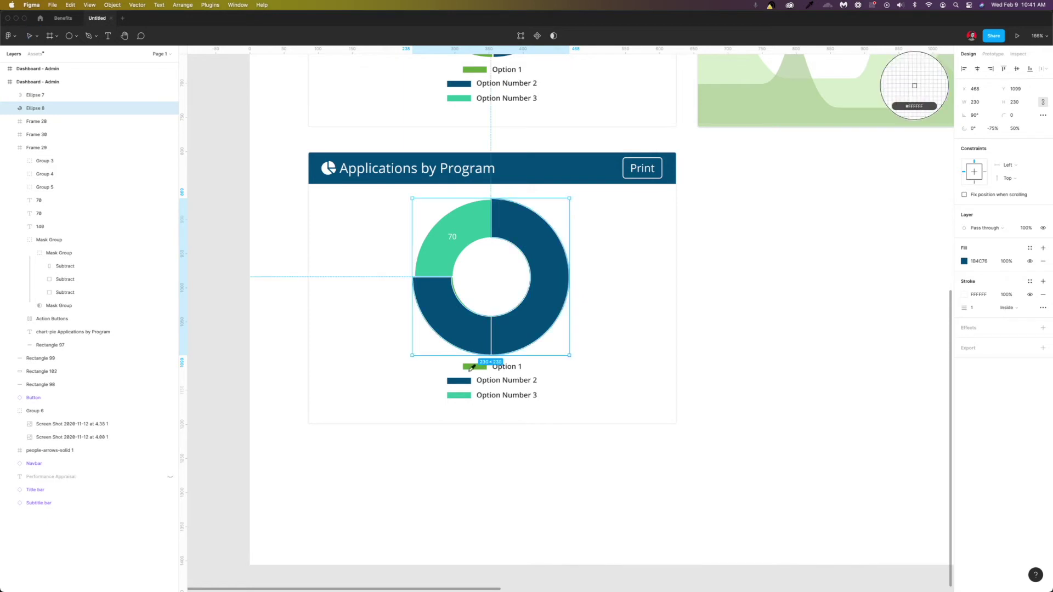
left_click(473, 363)
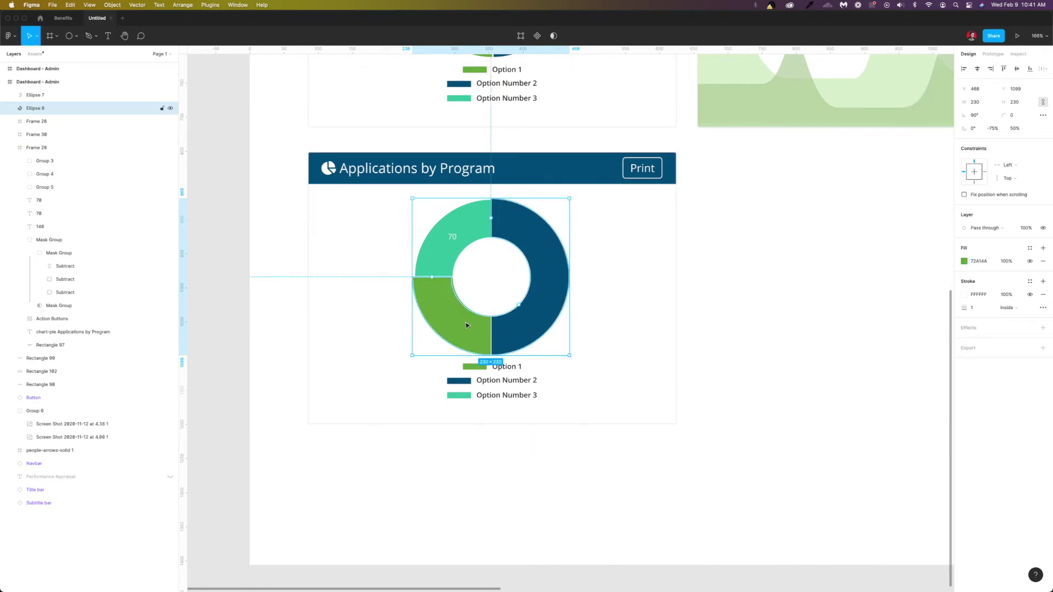
Duplicate the green ring, extending the copy's sweep to 100% and sending it behind the other two rings
key("super+d")
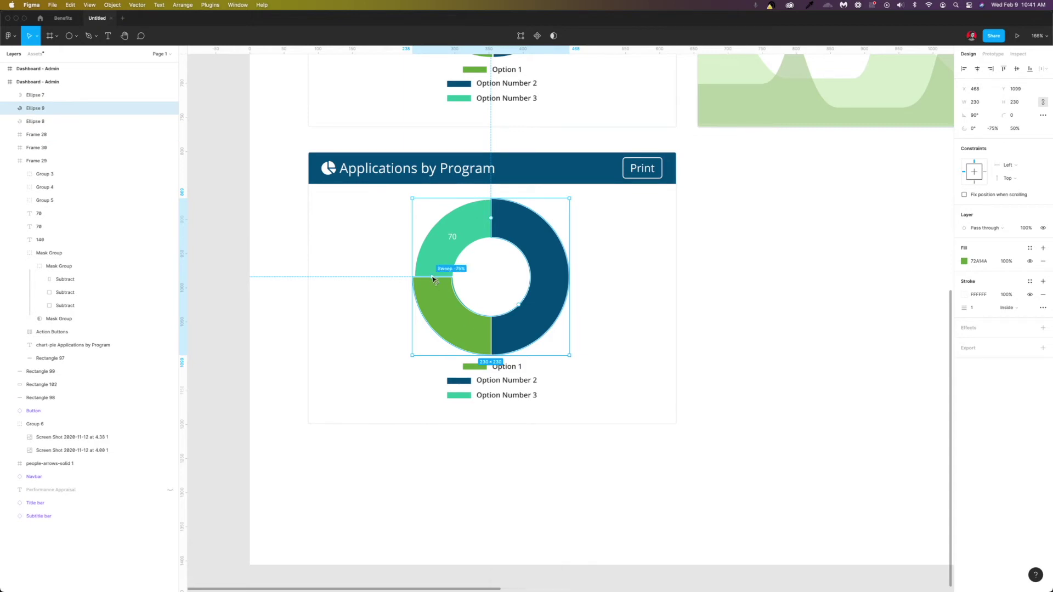
left_click_drag(433, 278, 492, 233)
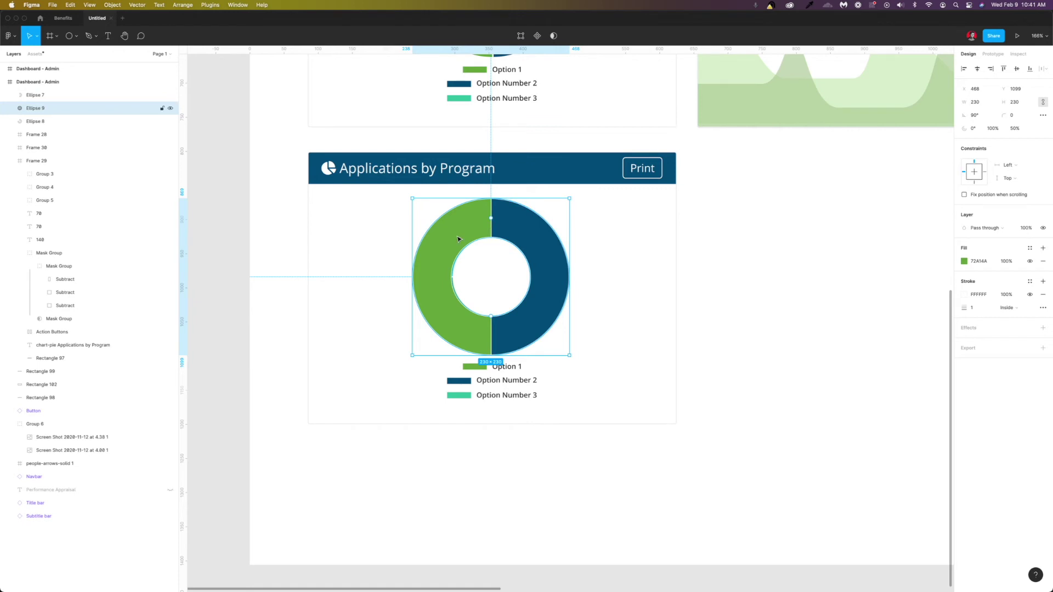
key("super+bracketleft")
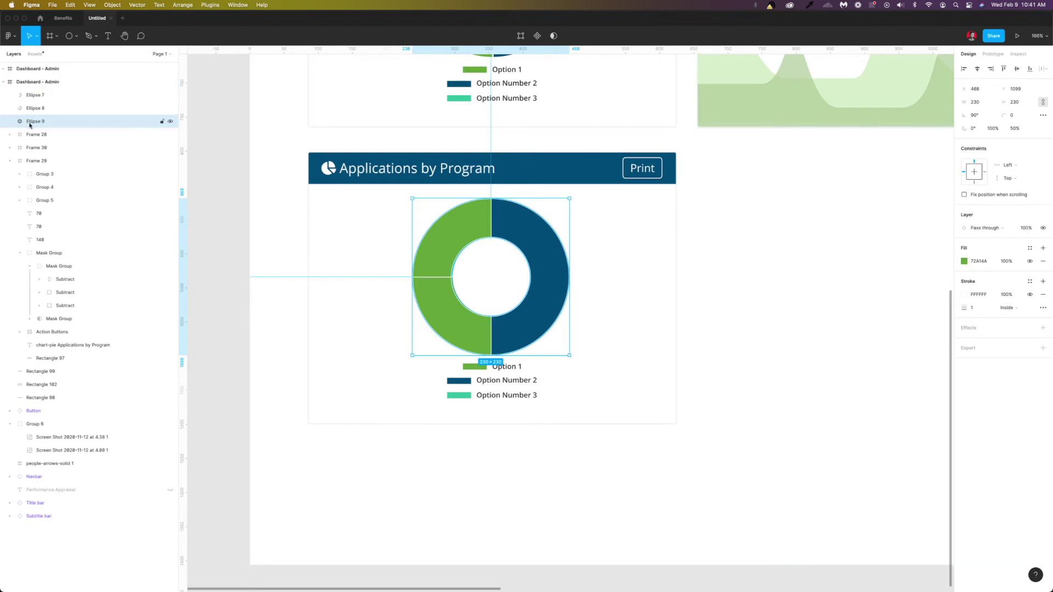
mouse_move(35, 121)
left_mouse_down()
mouse_move(35, 105)
mouse_move(38, 126)
left_mouse_up()
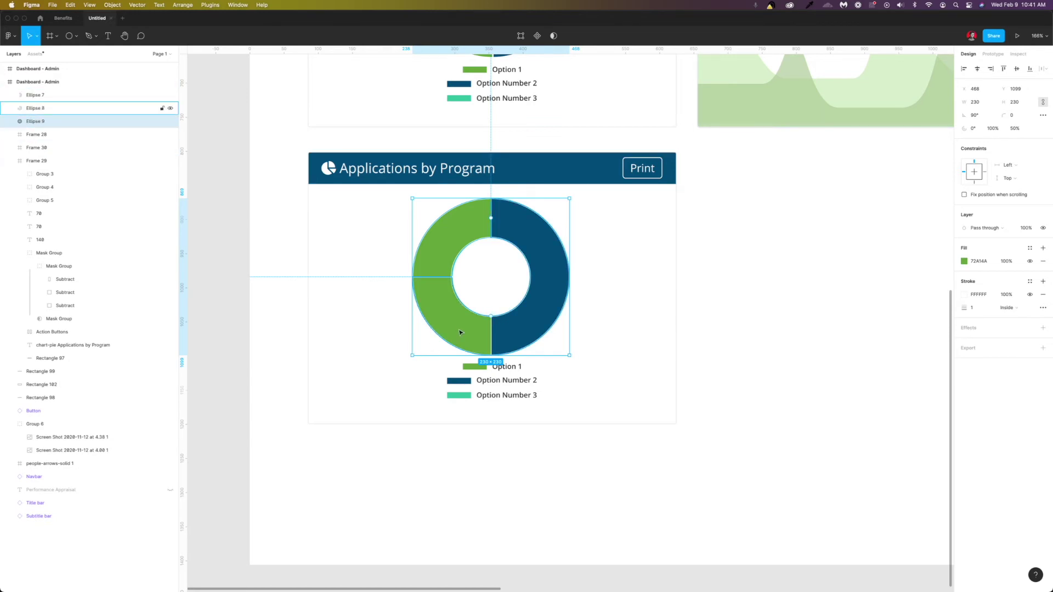
Fill the 100% ring copy with the teal sampled from the Option Number 3 legend swatch
key("i")
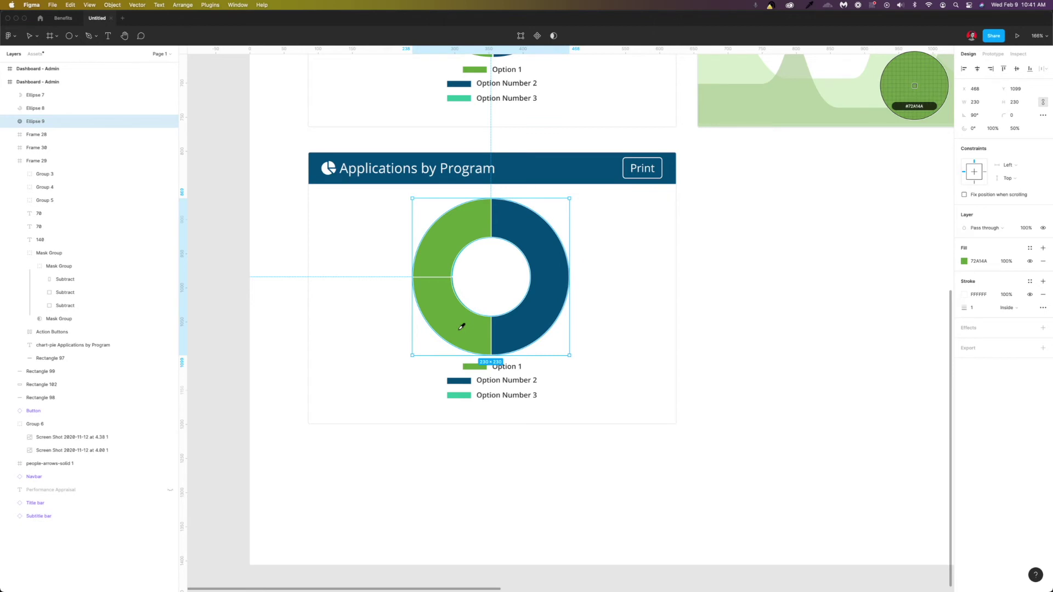
left_click(462, 392)
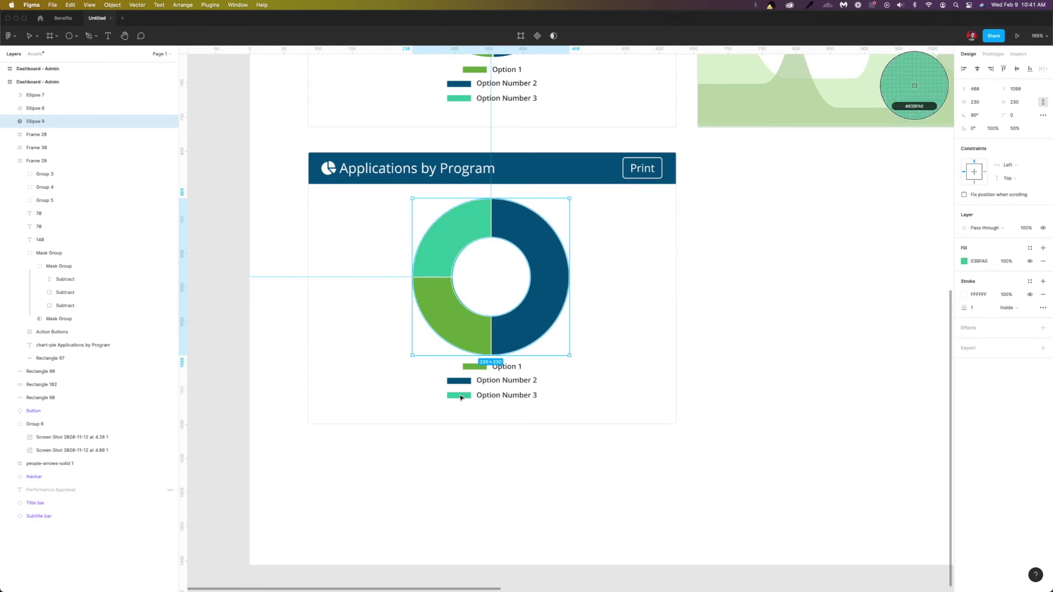
left_click(303, 420)
Select all three ring ellipses and move them together horizontally to sit beside the original donut chart
left_click(531, 328)
left_click(449, 313, "shift")
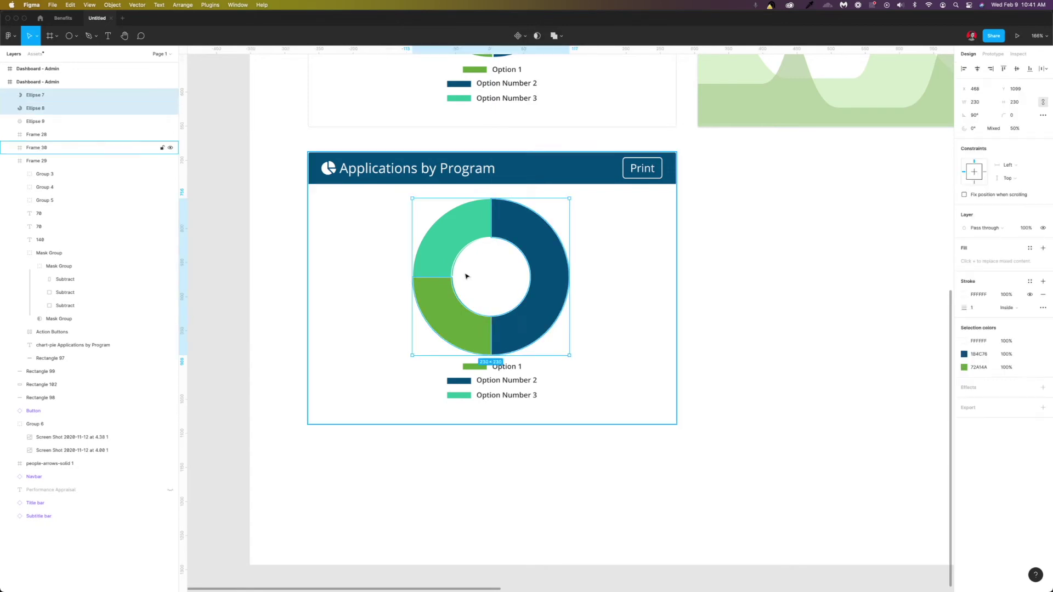
left_click(448, 241, "shift")
left_click_drag(449, 254, 633, 254)
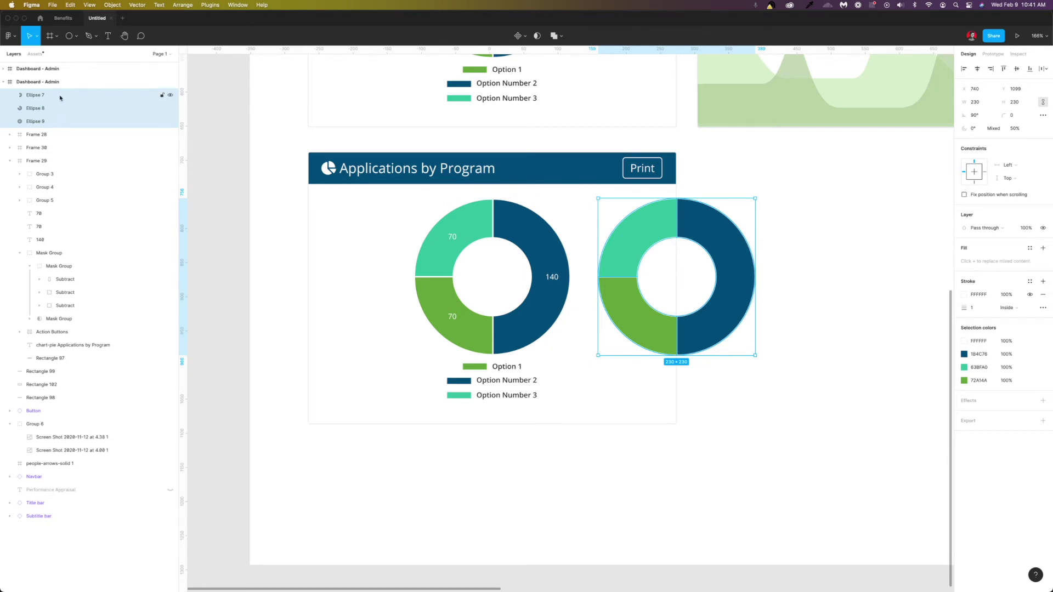
Inspect the nested mask group and subtract layers that make up the original donut chart
left_click(535, 305)
double_click(536, 306)
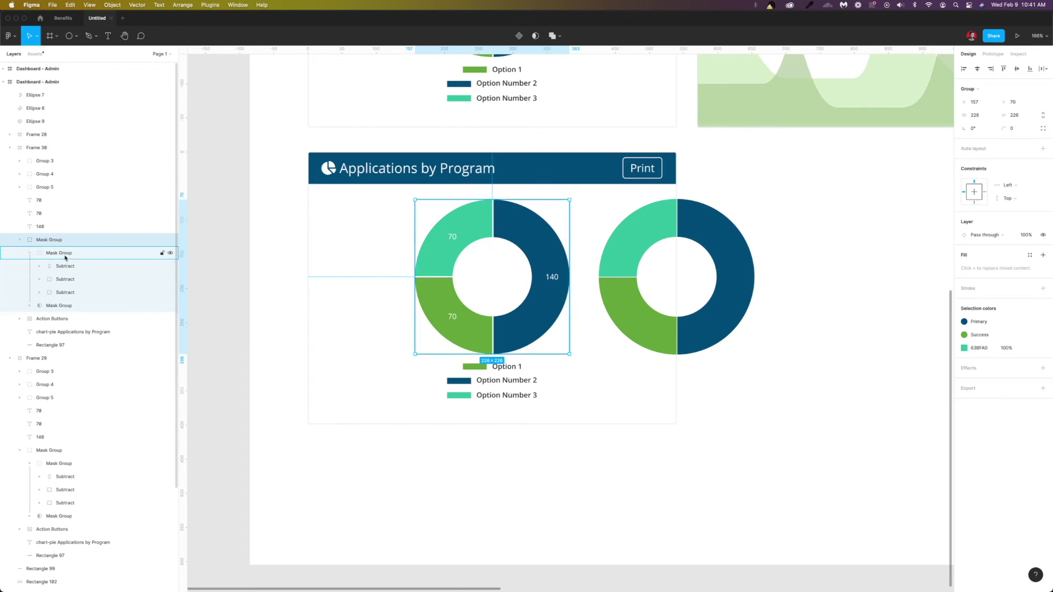
Extend the green ring's sweep in the new donut to -90%
left_click(636, 302)
mouse_move(617, 280)
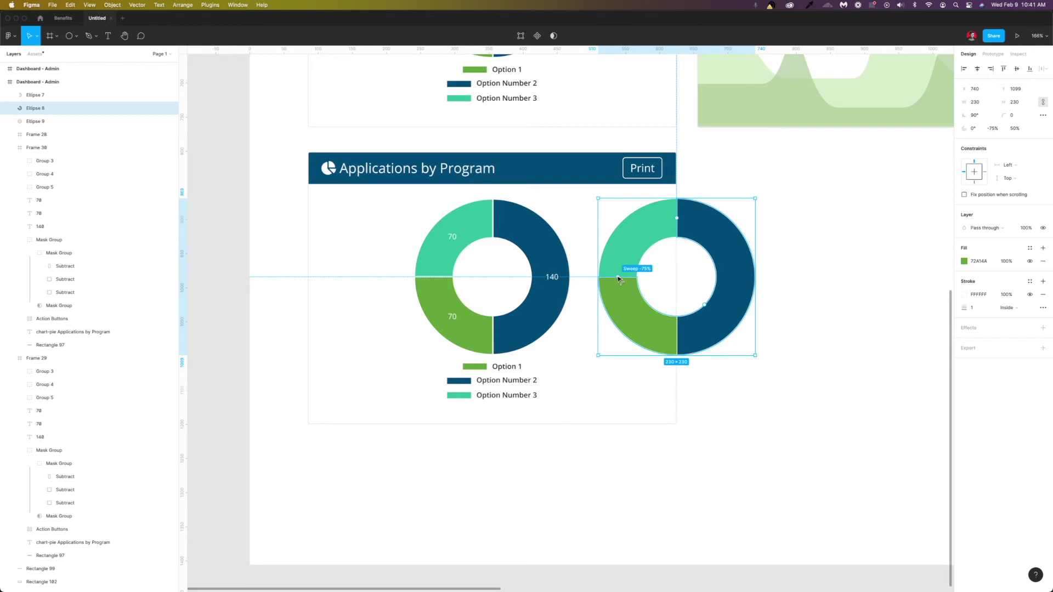
left_click_drag(618, 280, 656, 246)
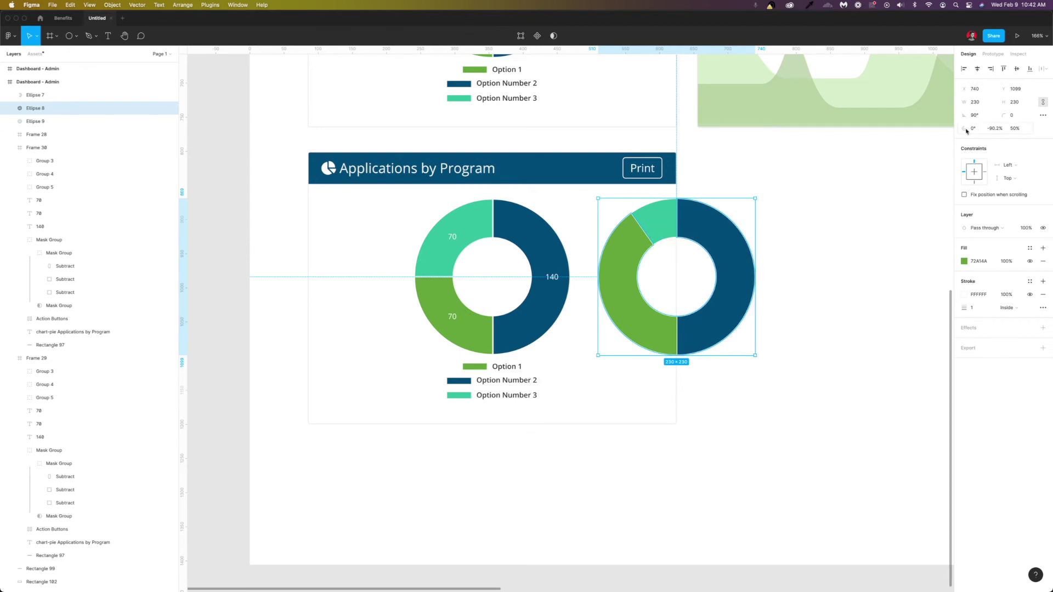
left_click(999, 129)
type("-90")
key("Return")
Return the green ring's sweep in the new donut to -75%
mouse_move(643, 232)
left_click(993, 131)
key("BackSpace")
key("Return")
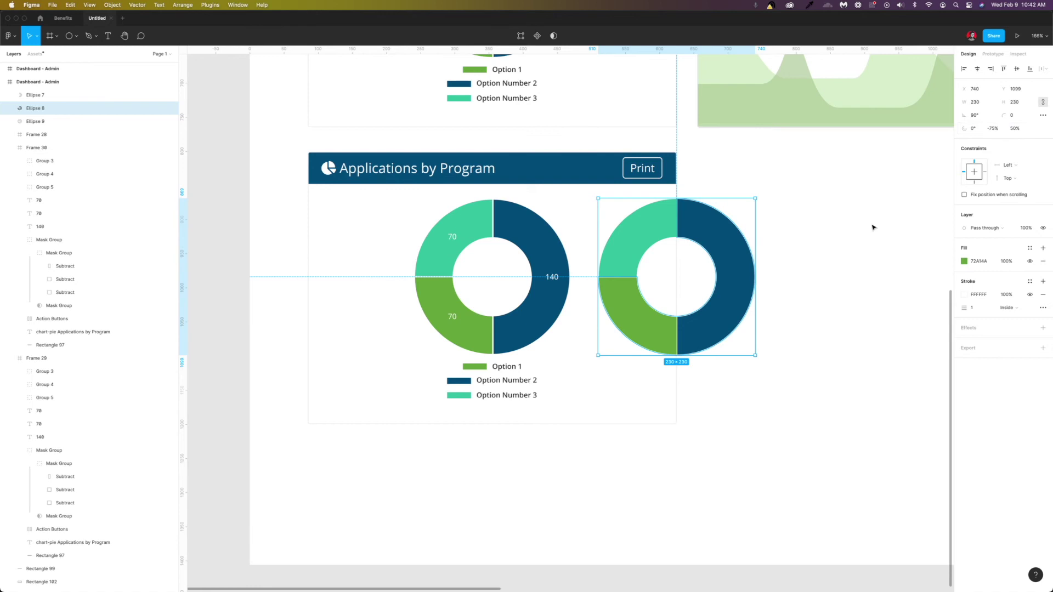
left_click(722, 399)
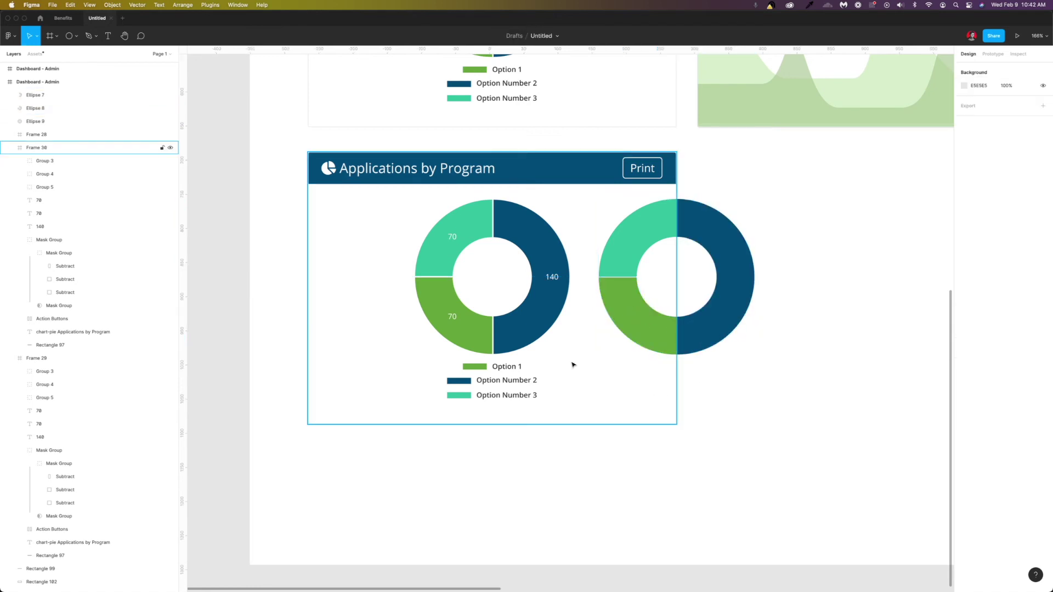
Shorten the green ring's sweep to about -57%, leaving a narrow green slice beside the navy half
left_click(689, 301)
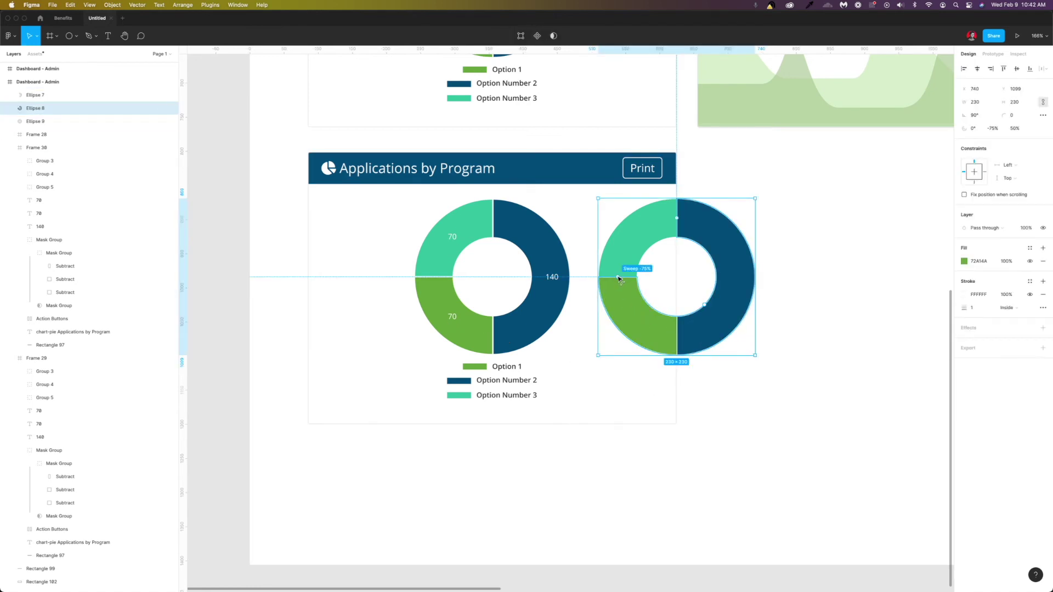
left_click_drag(619, 279, 656, 329)
left_click(748, 388)
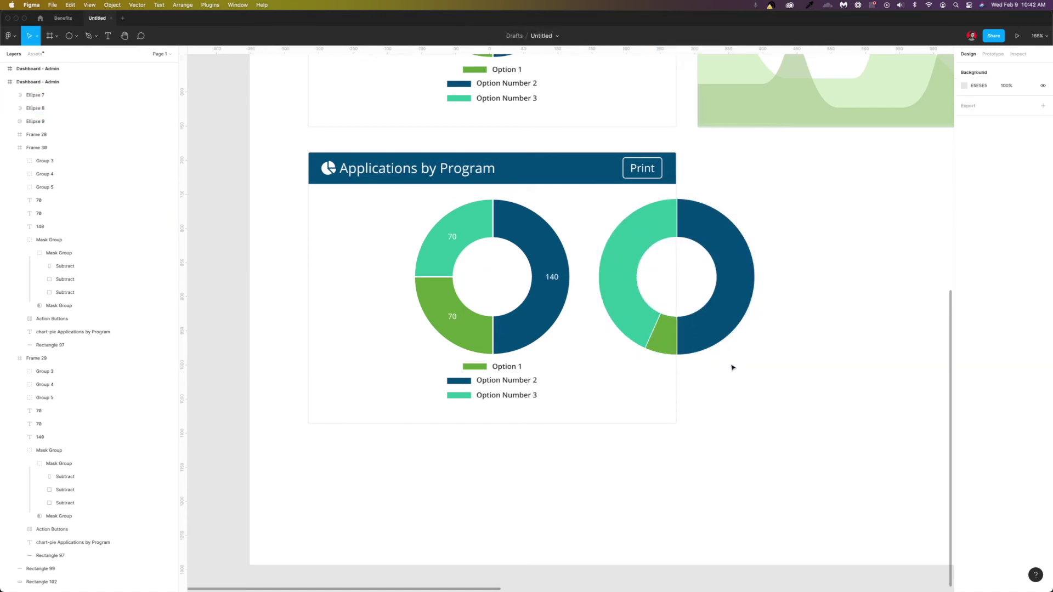
Set the inside stroke of all three rings in the new donut to 4 px
left_click_drag(738, 373, 618, 323)
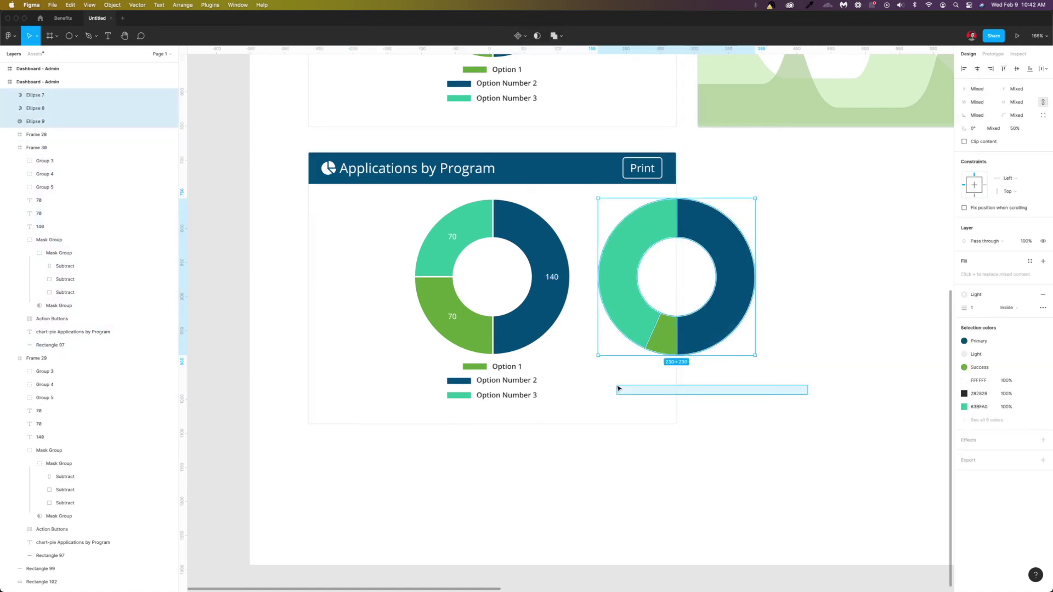
left_click(972, 308)
type("4")
key("Return")
left_click(693, 364)
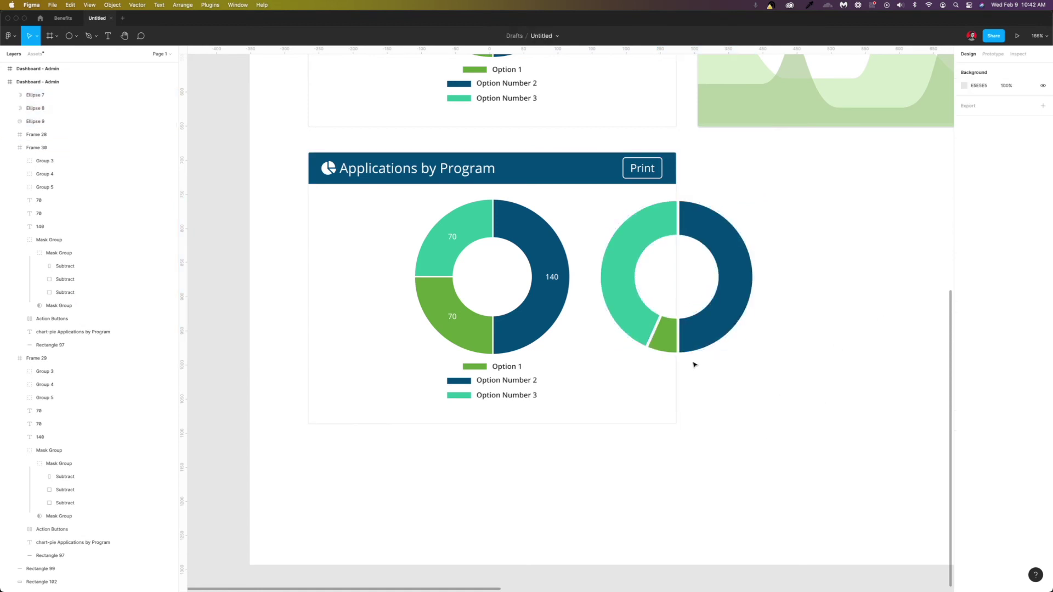
Start the green arc at 180° with a sweep of about -7%, and pull the slice out below the ring
left_click(663, 346)
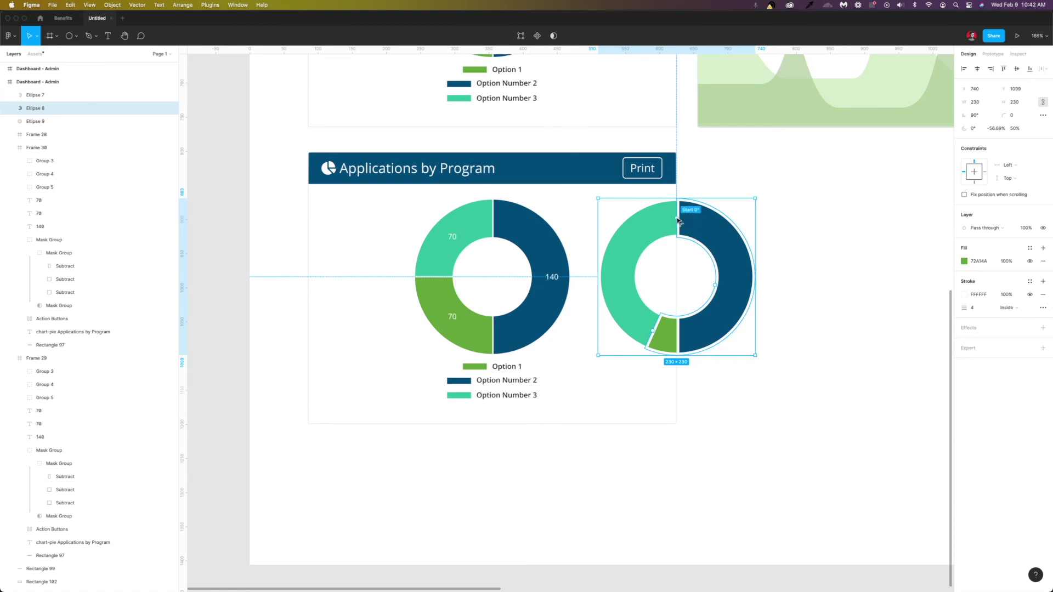
left_click_drag(679, 220, 677, 332)
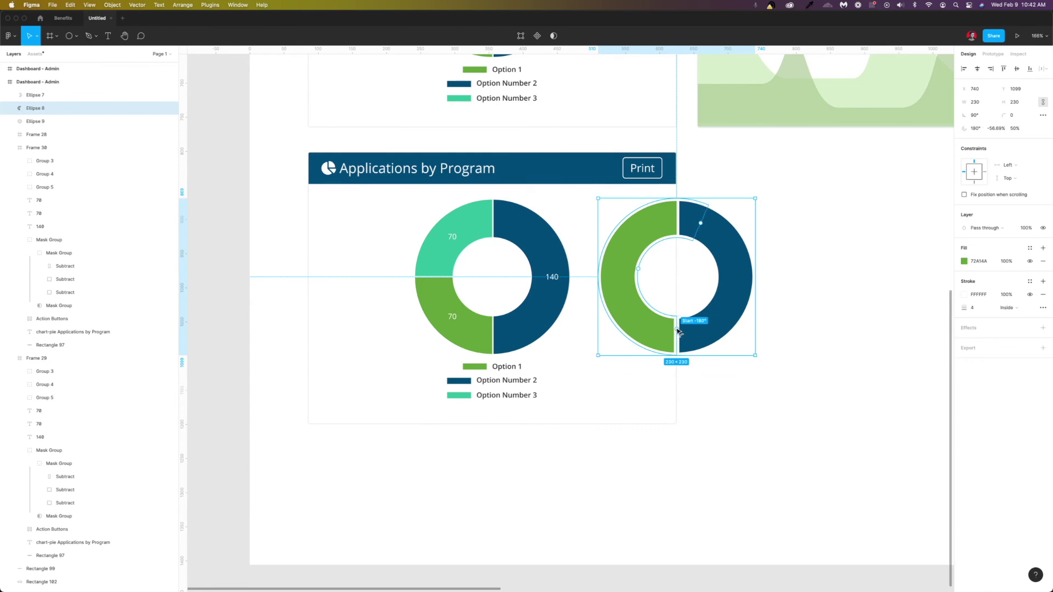
left_click_drag(700, 223, 663, 360)
key("super+z")
Trim the teal ring to an arc covering only its own segment, and nudge the detached green slice slightly
left_click(647, 321)
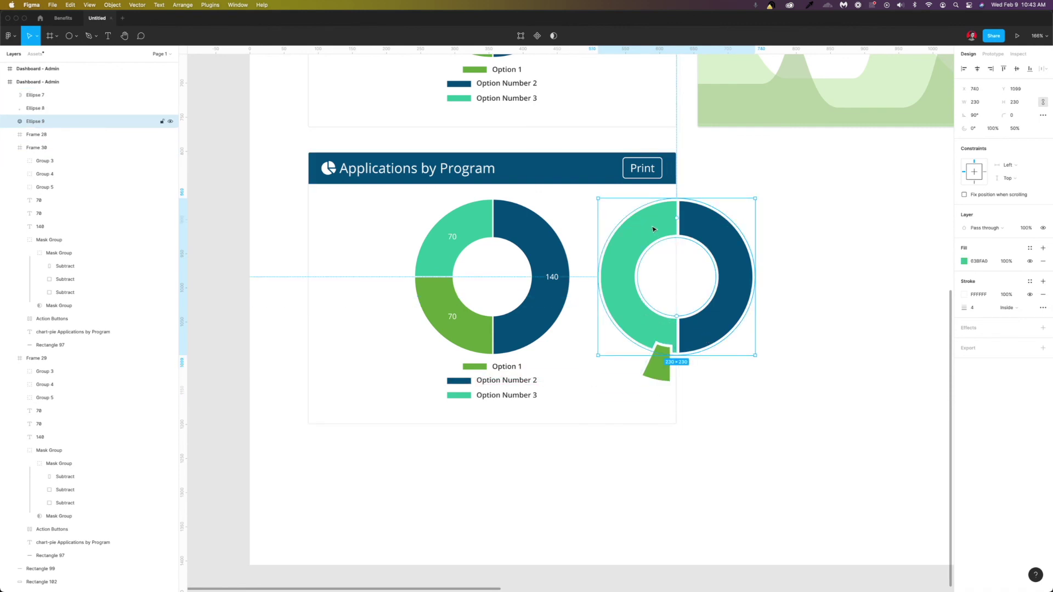
mouse_move(676, 218)
left_mouse_down()
mouse_move(712, 229)
mouse_move(713, 310)
mouse_move(677, 341)
mouse_move(667, 338)
mouse_move(745, 304)
mouse_move(677, 215)
left_mouse_up()
left_click(811, 384)
mouse_move(661, 380)
left_mouse_down()
mouse_move(661, 363)
mouse_move(656, 383)
left_mouse_up()
left_click(672, 289)
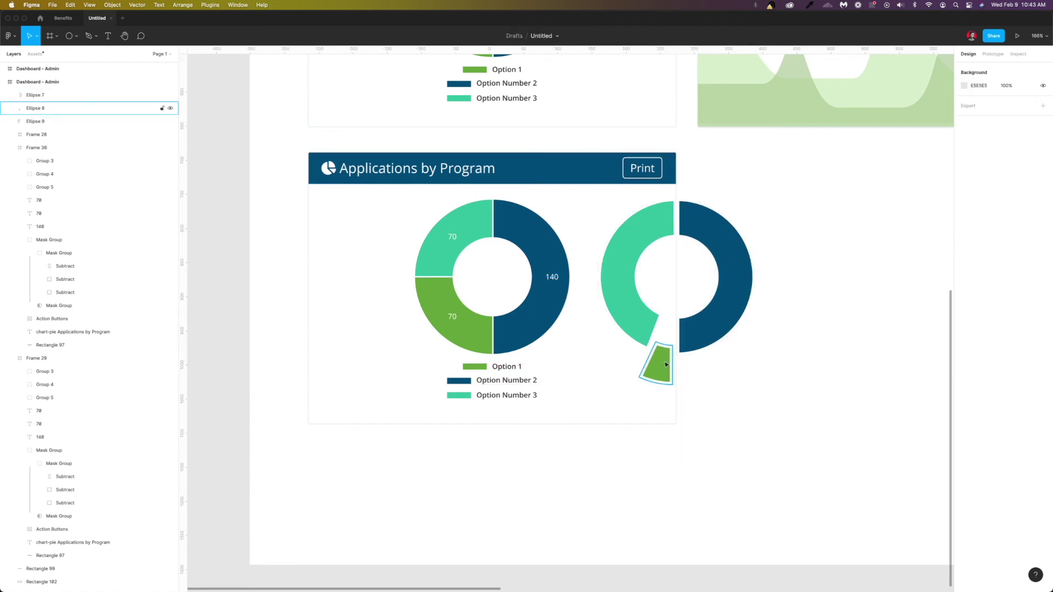
Select the navy, teal and green arcs together and set their inner ratio to 60%
left_click(661, 365)
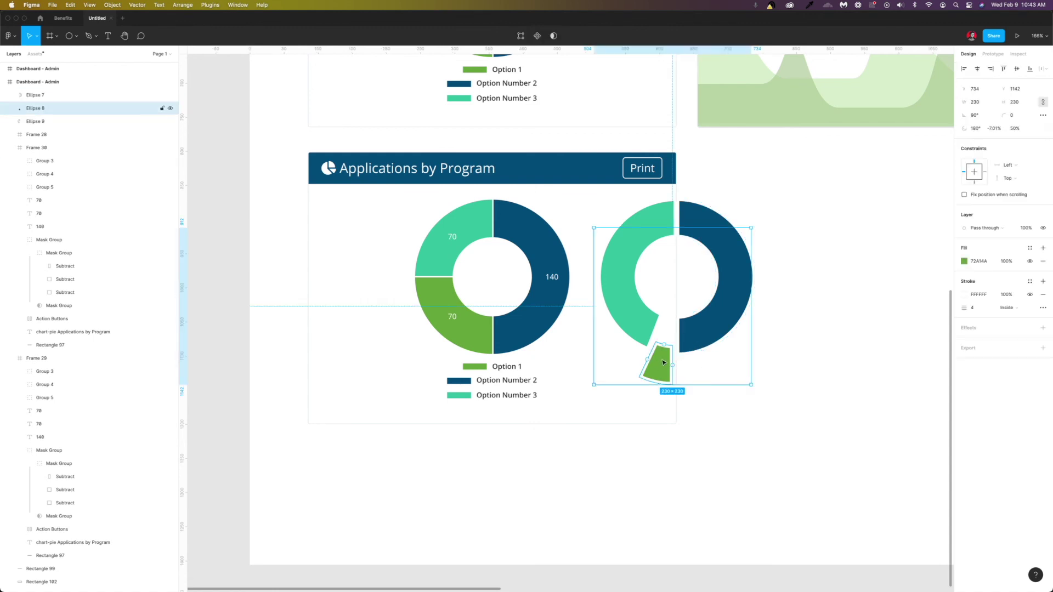
left_click(713, 324, "shift")
left_click(647, 311, "shift")
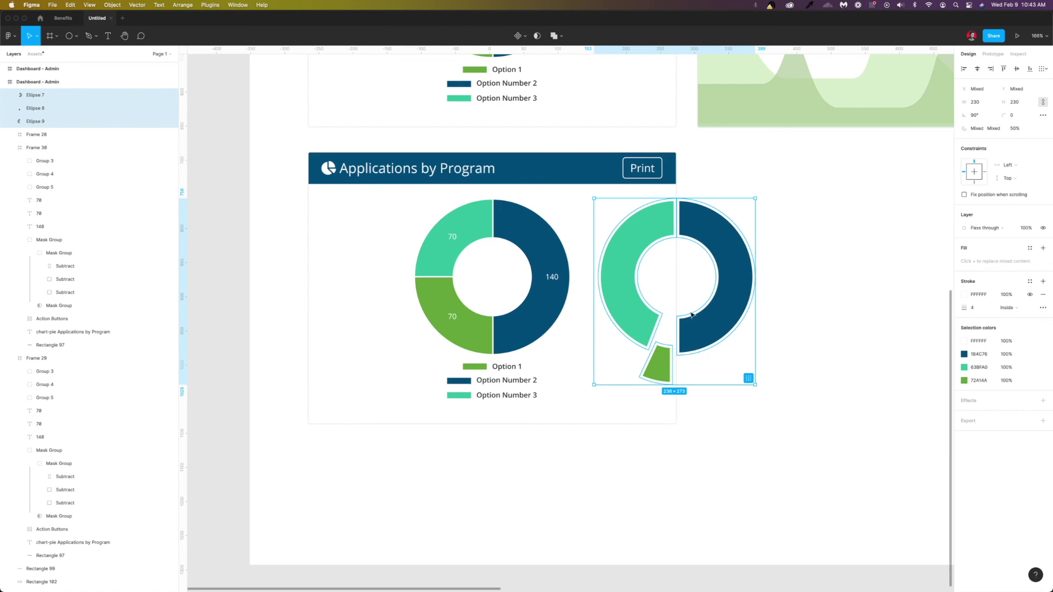
left_click(1014, 128)
type("60")
key("Return")
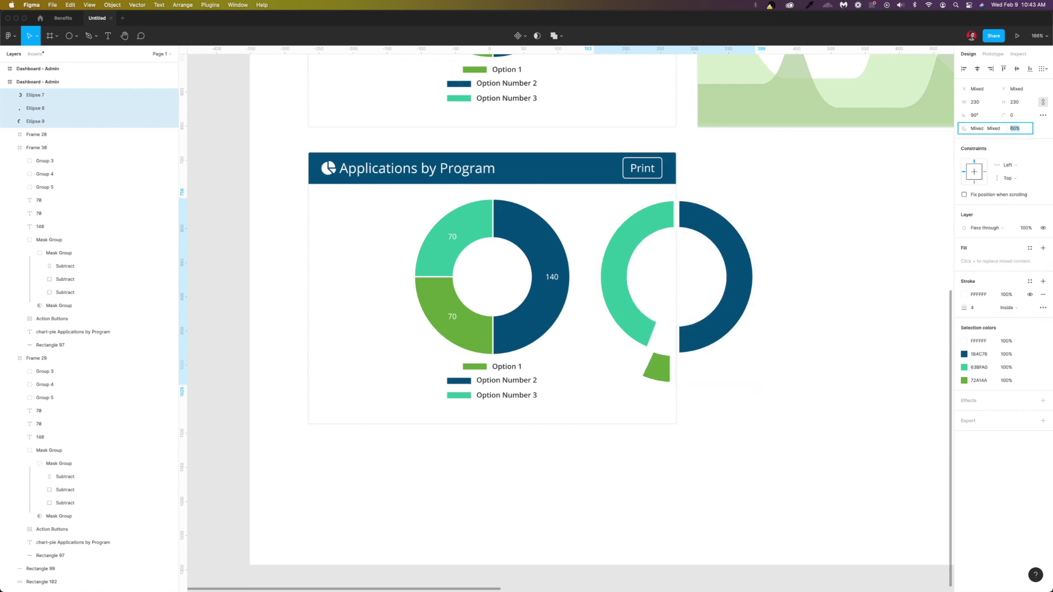
Try thicker and thinner inner ratios on the three selected arcs, including 20%, and return them to 60%
key("shift+Down")
key("shift+Down")
key("shift+Down")
key("shift+Down")
key("shift+Down")
key("shift+Up")
key("shift+Up")
key("shift+Up")
key("shift+Up")
key("shift+Up")
key("shift+Up")
key("shift+Down")
key("shift+Down")
key("shift+Down")
key("shift+Down")
key("shift+Down")
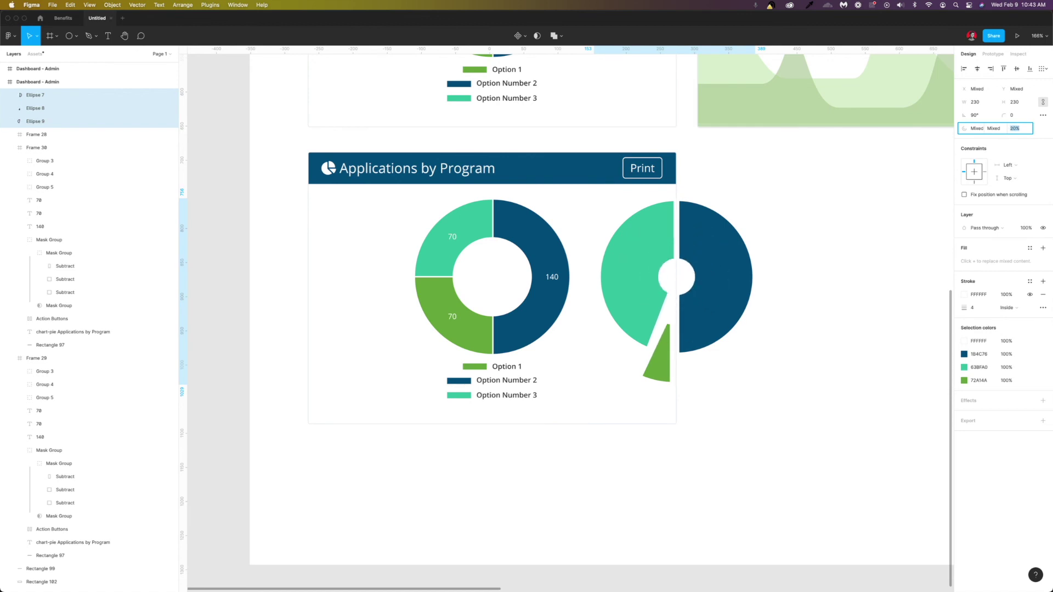
key("shift+Up")
key("shift+Up")
key("shift+Up")
key("shift+Up")
key("shift+Down")
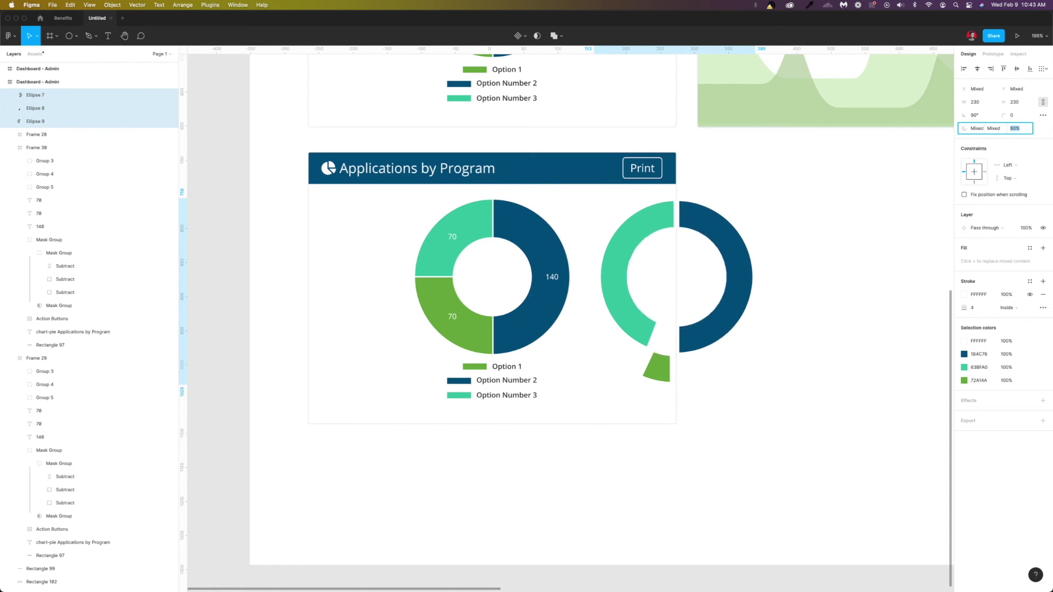
key("shift+Up")
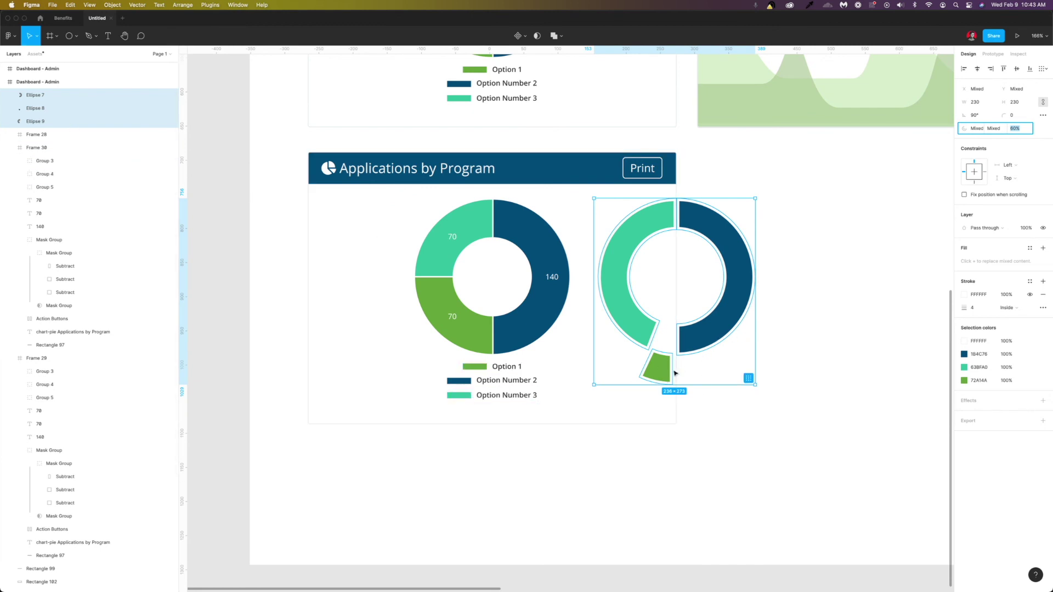
left_click(744, 397)
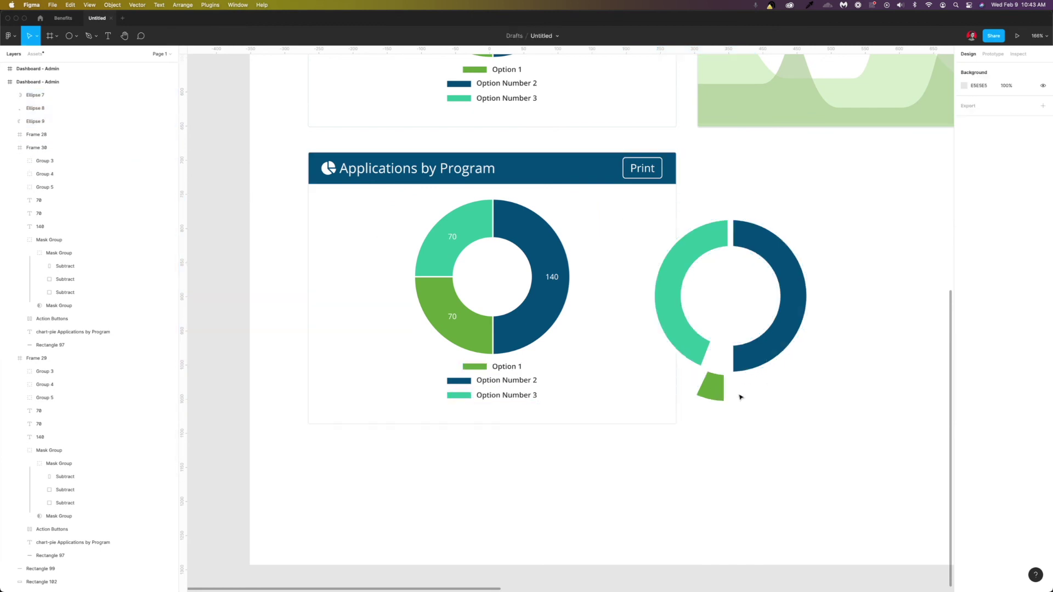